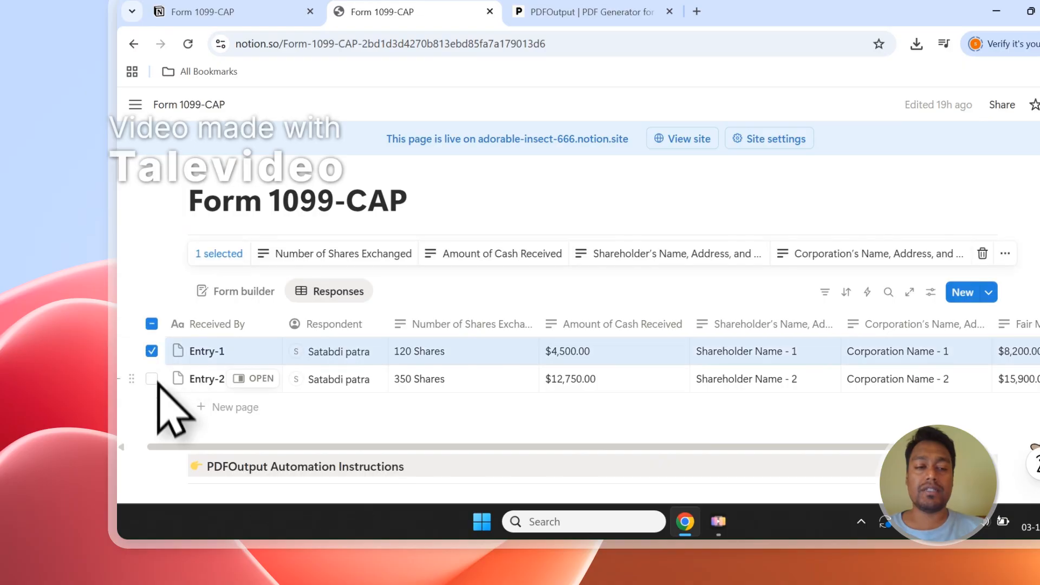
Step: Select the Entry-1 and Entry-2 rows in the Form 1099-CAP responses table and clear the selection again
{"action": "left_click", "coordinate": [152, 379]}
{"action": "left_click", "coordinate": [152, 325]}
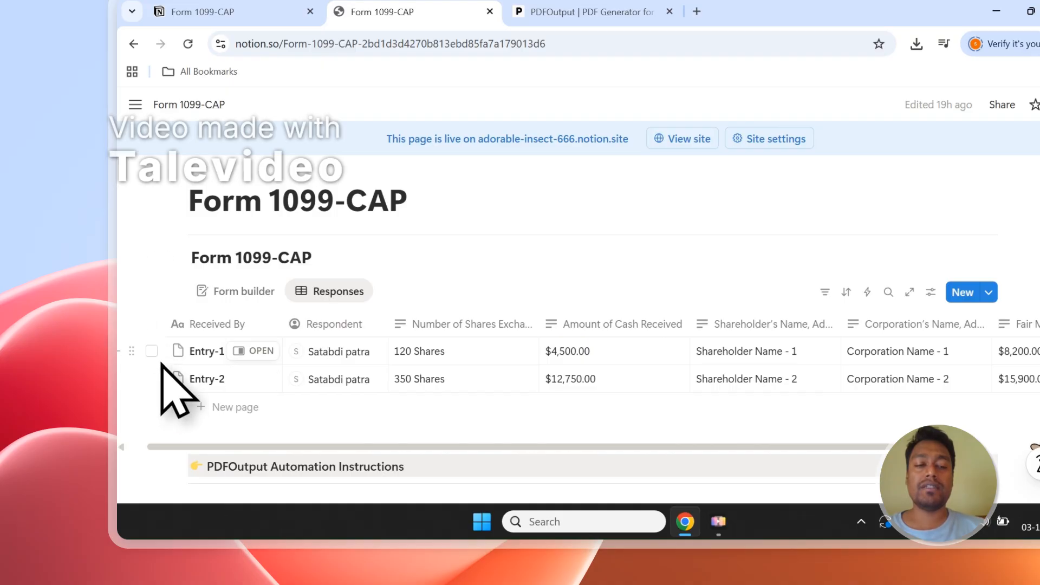
{"action": "left_click", "coordinate": [152, 351]}
{"action": "left_click", "coordinate": [152, 379]}
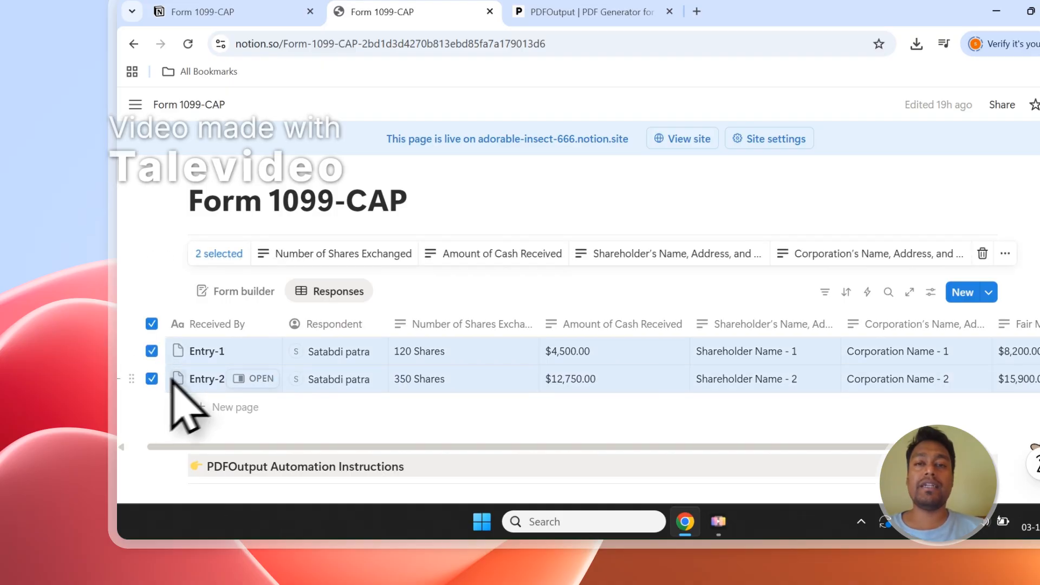
{"action": "left_click", "coordinate": [152, 324]}
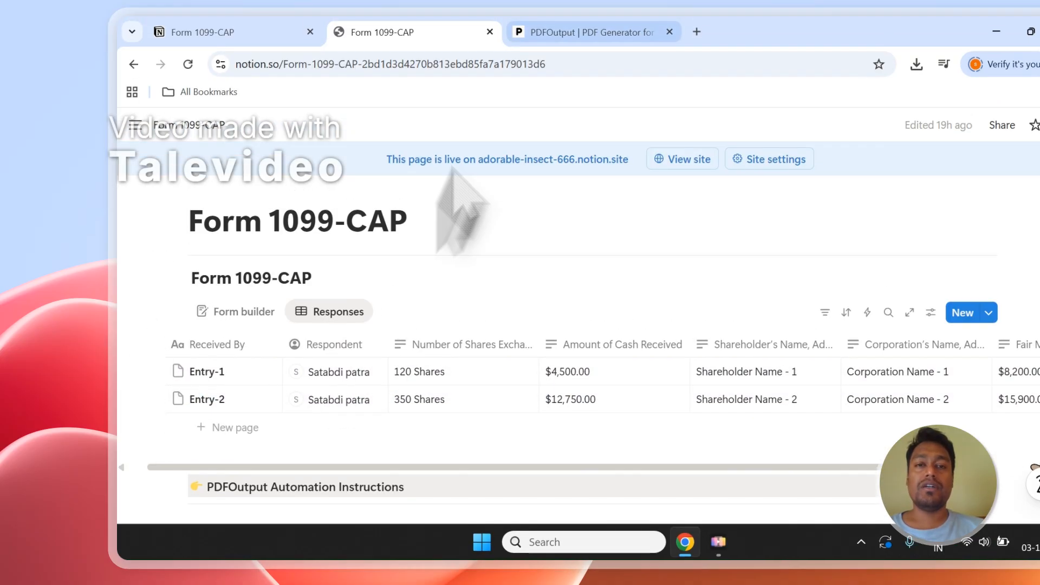
Step: Look over the PDFOutput home page headline on generating PDFs from Google Docs and compare it with the Form 1099-CAP Notion database
{"action": "left_click", "coordinate": [582, 11]}
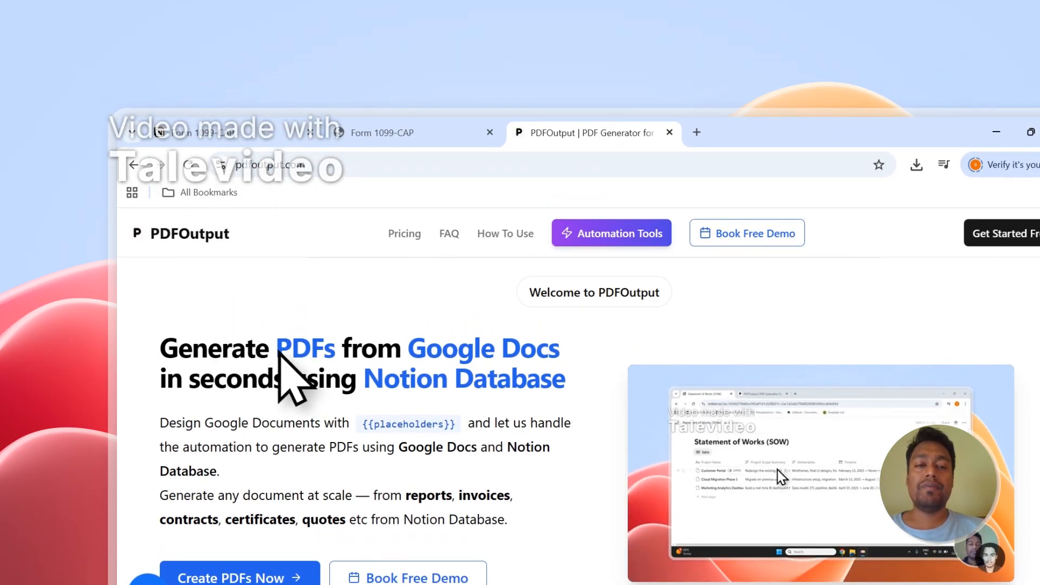
{"action": "left_click_drag", "start_coordinate": [278, 351], "coordinate": [335, 349]}
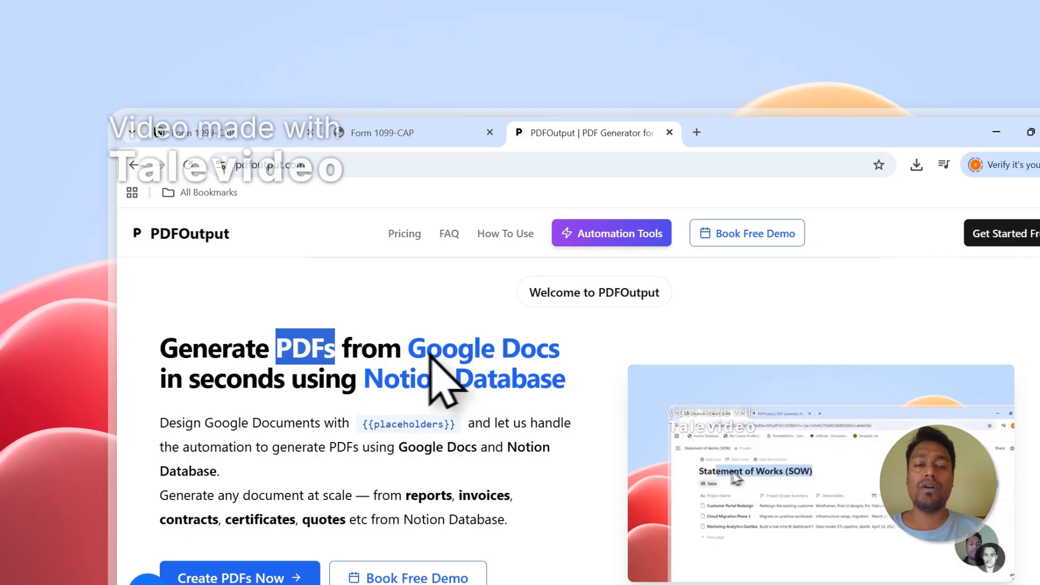
{"action": "left_click_drag", "start_coordinate": [408, 351], "coordinate": [536, 351]}
{"action": "left_click_drag", "start_coordinate": [363, 379], "coordinate": [581, 386]}
{"action": "scroll", "coordinate": [577, 379], "scroll_direction": "down", "scroll_amount": 2}
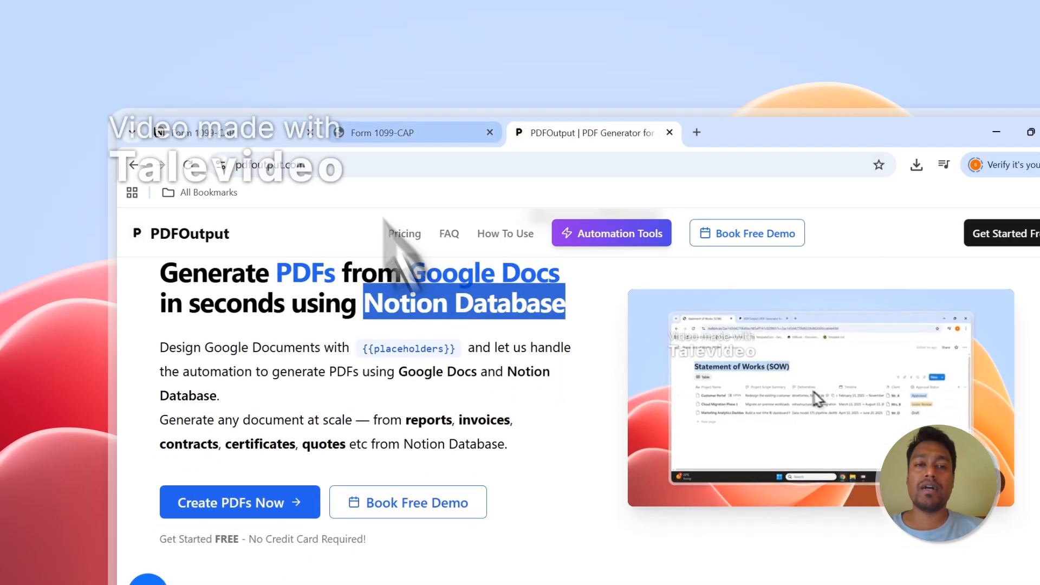
{"action": "left_click", "coordinate": [339, 135]}
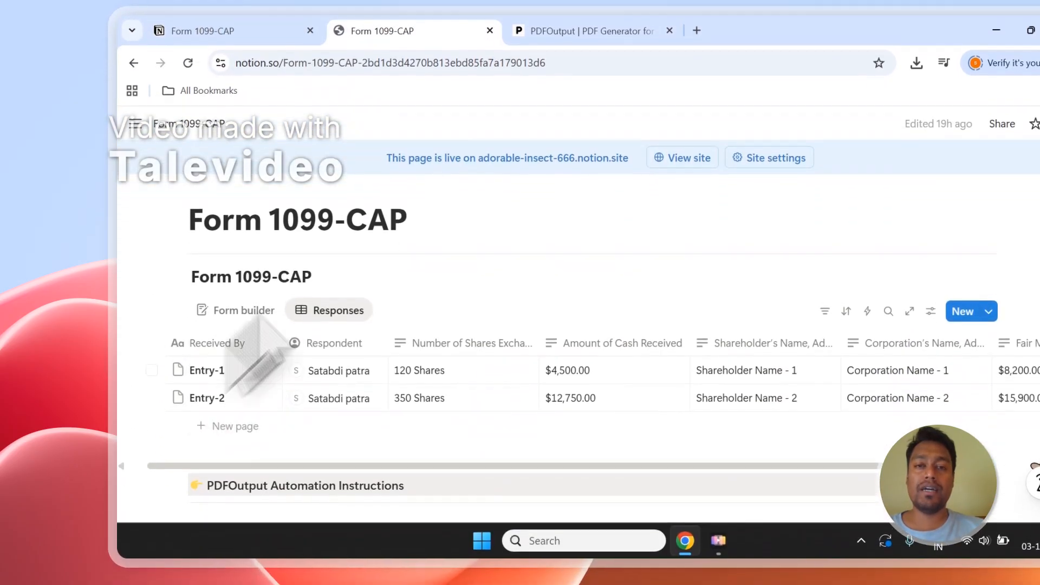
{"action": "left_click", "coordinate": [529, 46]}
{"action": "scroll", "coordinate": [444, 372], "scroll_direction": "up", "scroll_amount": 2}
{"action": "left_click_drag", "start_coordinate": [410, 355], "coordinate": [506, 355]}
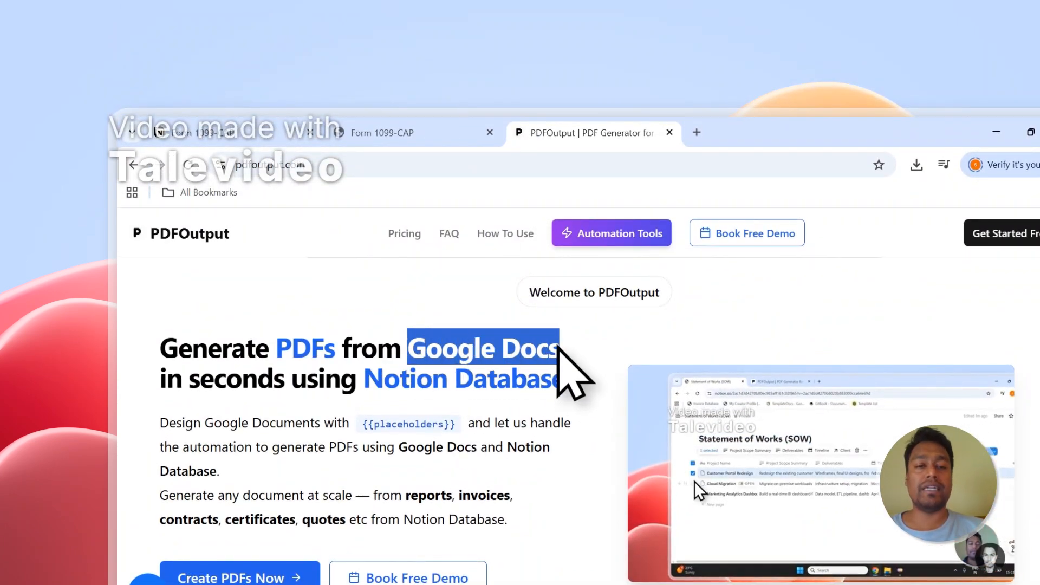
{"action": "scroll", "coordinate": [546, 394], "scroll_direction": "down", "scroll_amount": 2}
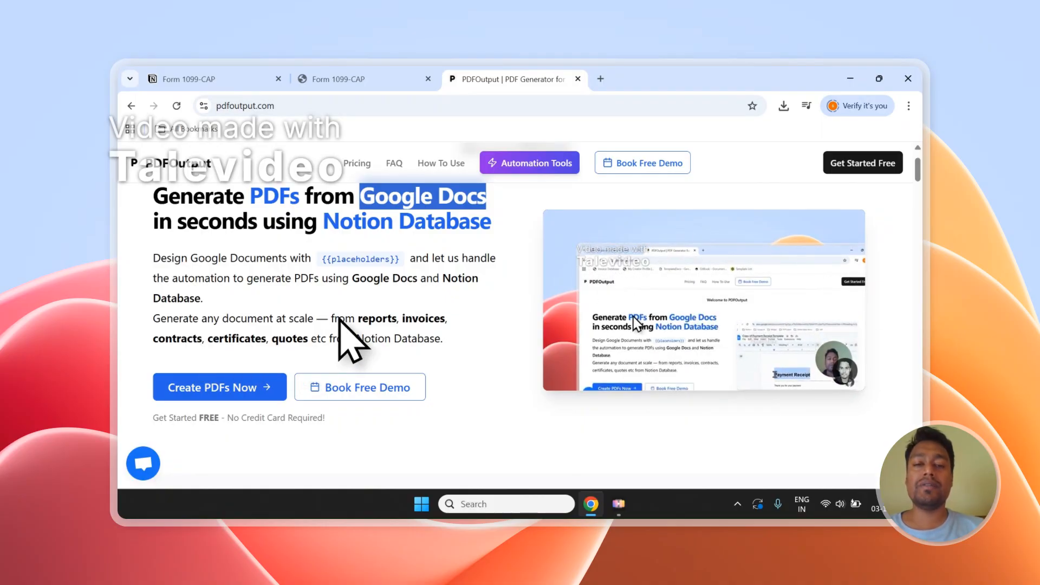
{"action": "scroll", "coordinate": [352, 320], "scroll_direction": "up", "scroll_amount": 1}
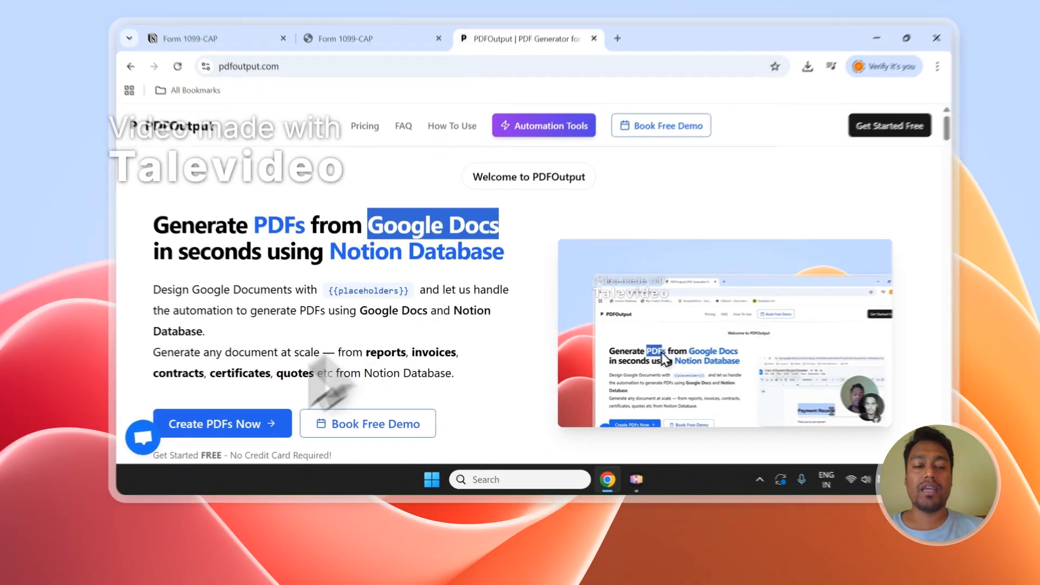
Step: Start creating PDFs in PDFOutput by signing in with the Google account, and review the setup sections
{"action": "left_click", "coordinate": [240, 446]}
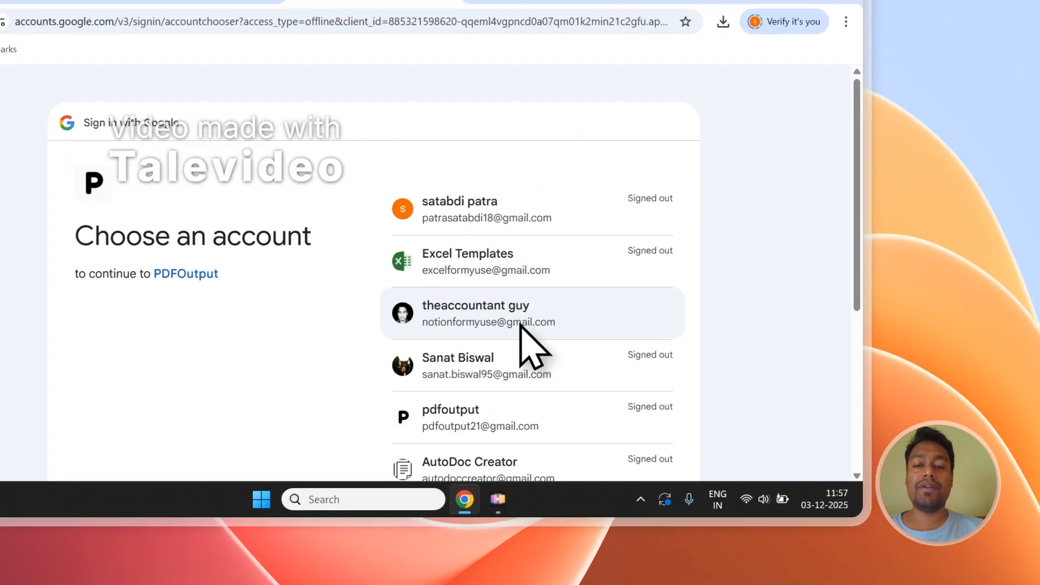
{"action": "left_click", "coordinate": [511, 327]}
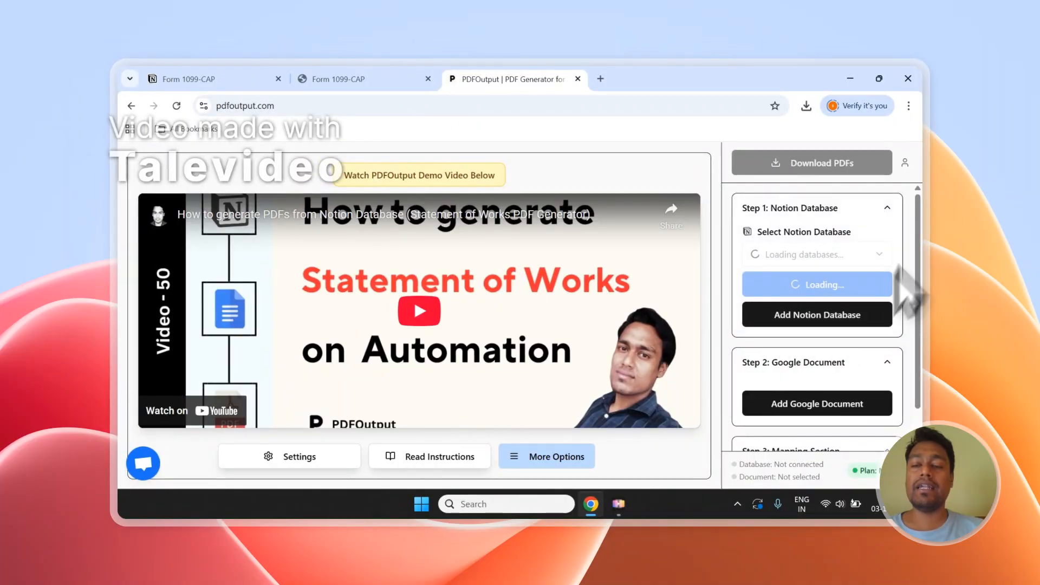
{"action": "scroll", "coordinate": [850, 230], "scroll_direction": "down", "scroll_amount": 1}
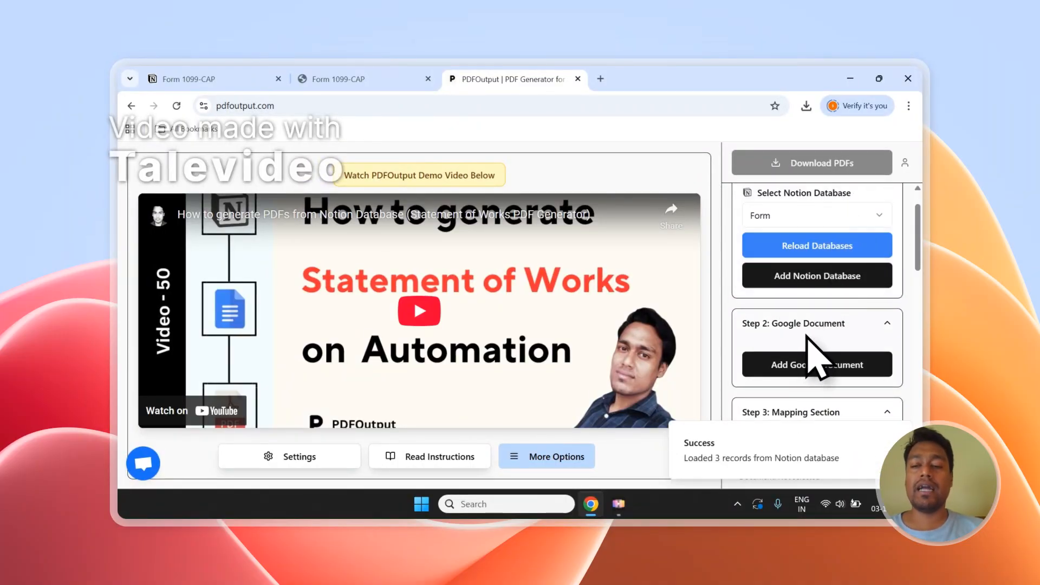
{"action": "scroll", "coordinate": [807, 336], "scroll_direction": "down", "scroll_amount": 8}
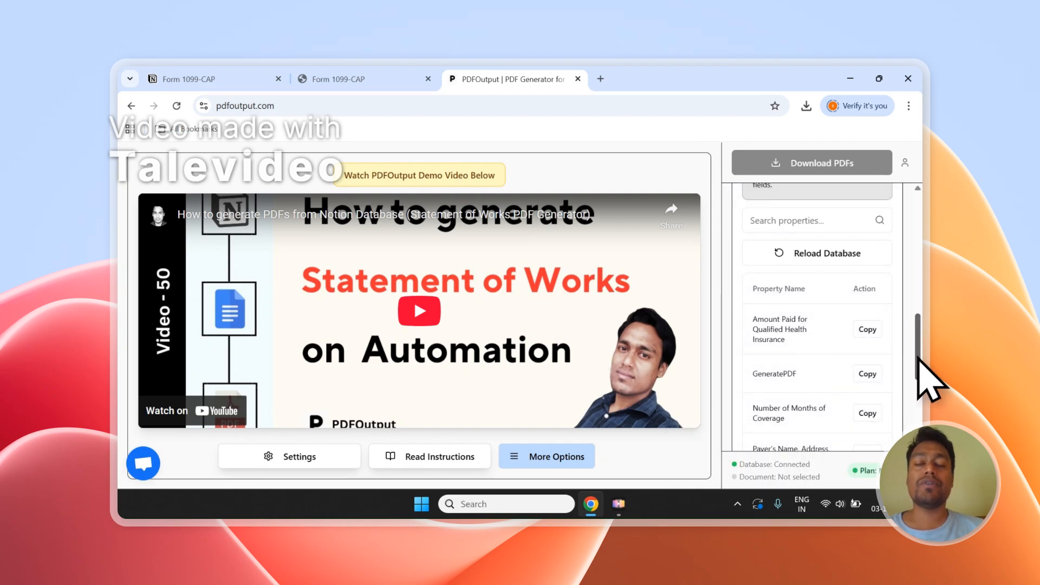
{"action": "scroll", "coordinate": [920, 361], "scroll_direction": "up", "scroll_amount": 10}
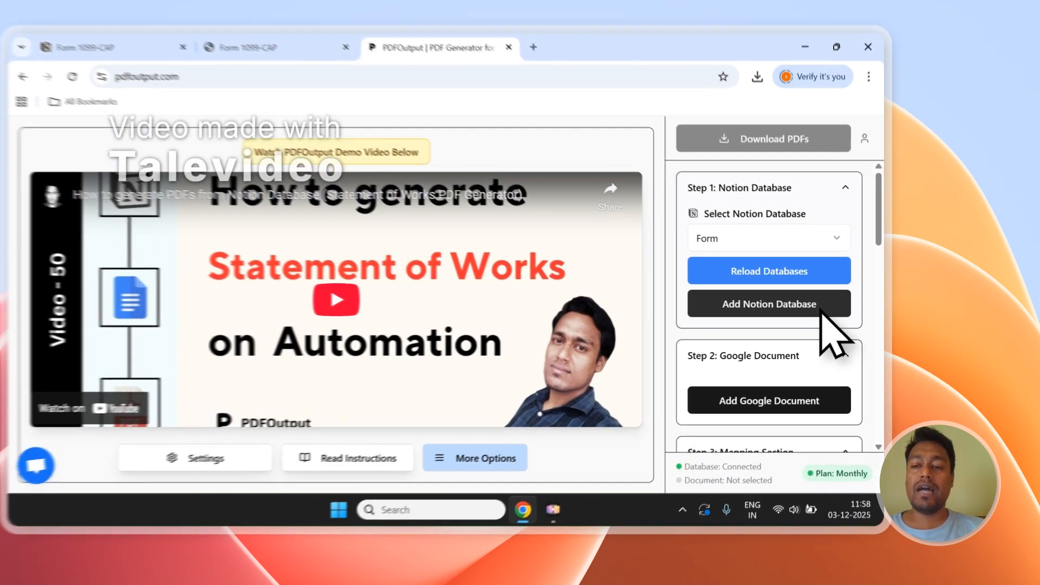
Step: Start adding a Notion database to PDFOutput and copy the page title Form 1099-CAP from Notion for the page search
{"action": "left_click", "coordinate": [820, 310]}
{"action": "left_click", "coordinate": [328, 47]}
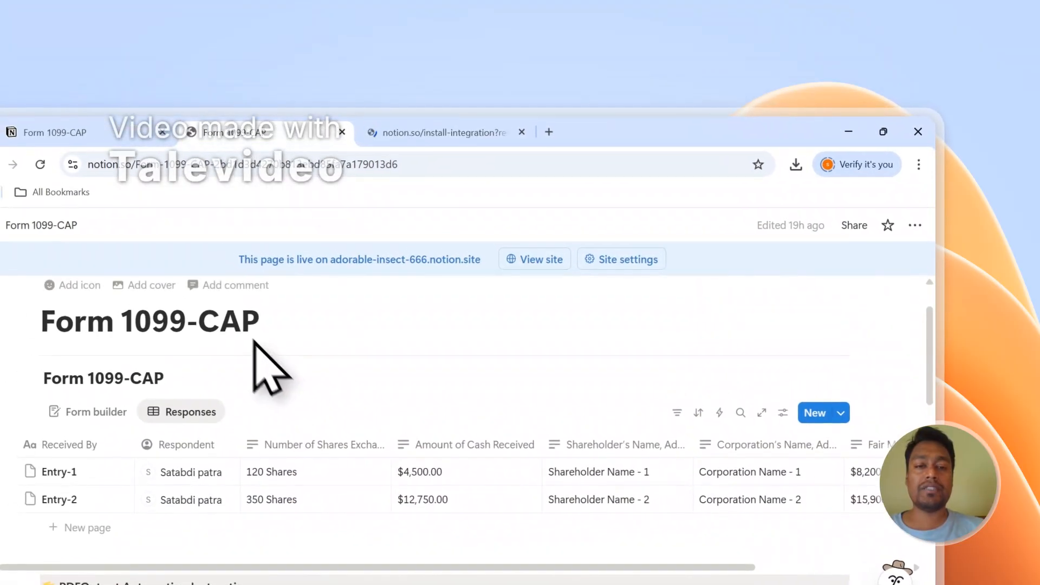
{"action": "left_click_drag", "start_coordinate": [255, 336], "coordinate": [46, 325]}
{"action": "right_click", "coordinate": [71, 321]}
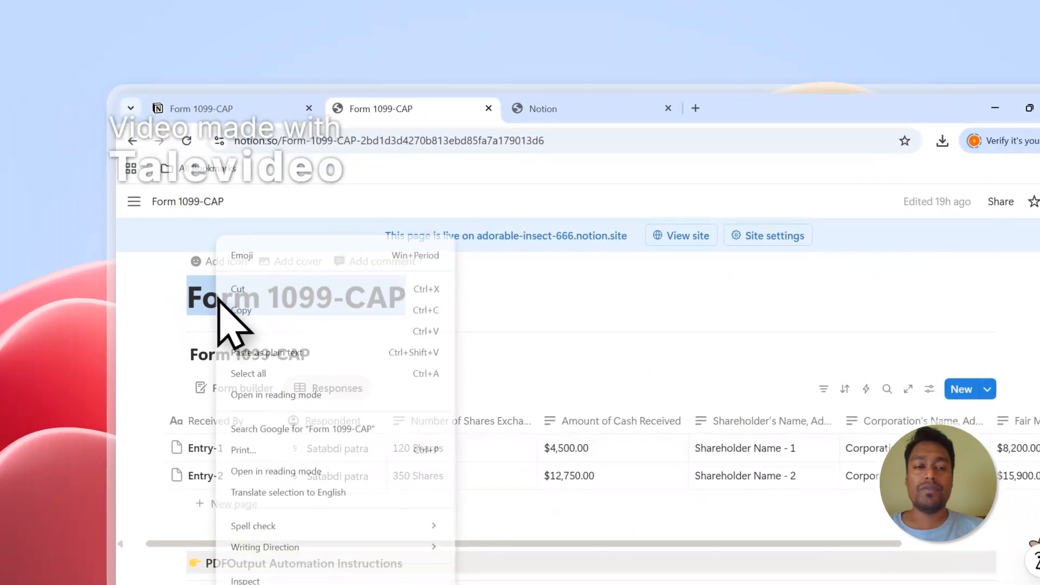
{"action": "left_click", "coordinate": [246, 312]}
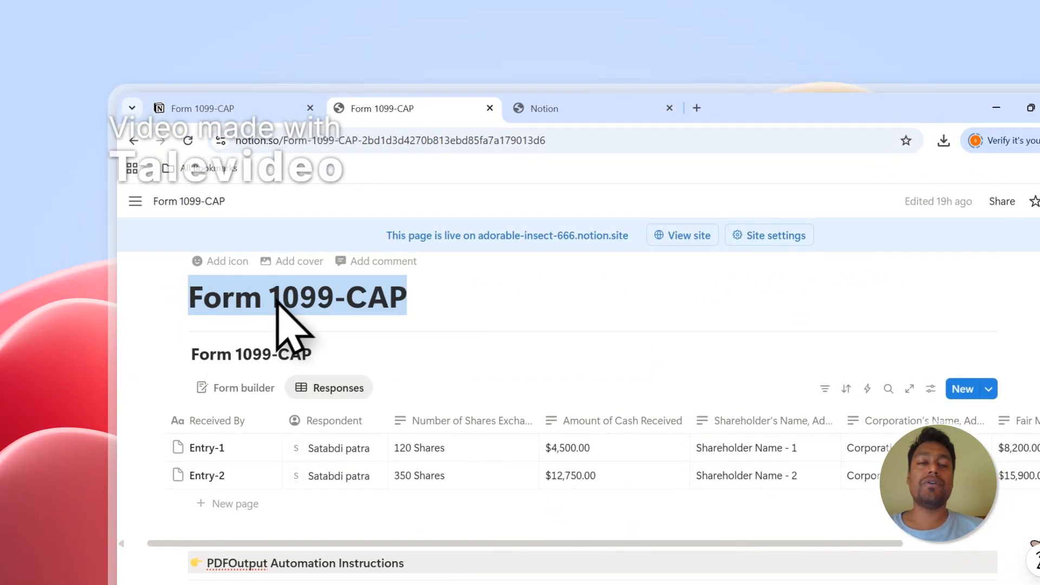
{"action": "left_click", "coordinate": [573, 107]}
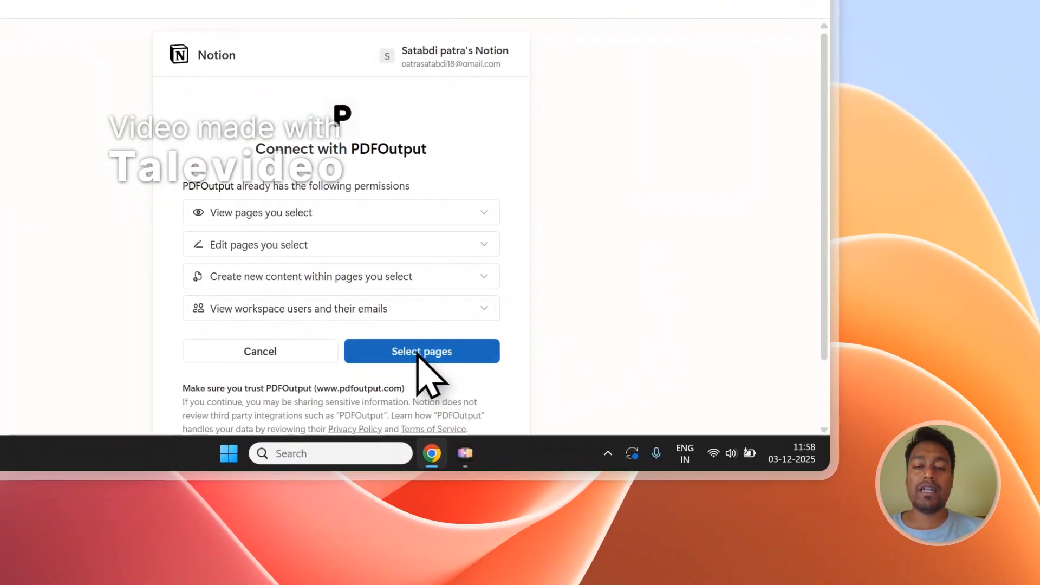
Step: Search the Notion pages for the copied title Form 1099-CAP and add the top-level Form 1099-CAP page to PDFOutput's access
{"action": "left_click", "coordinate": [446, 473]}
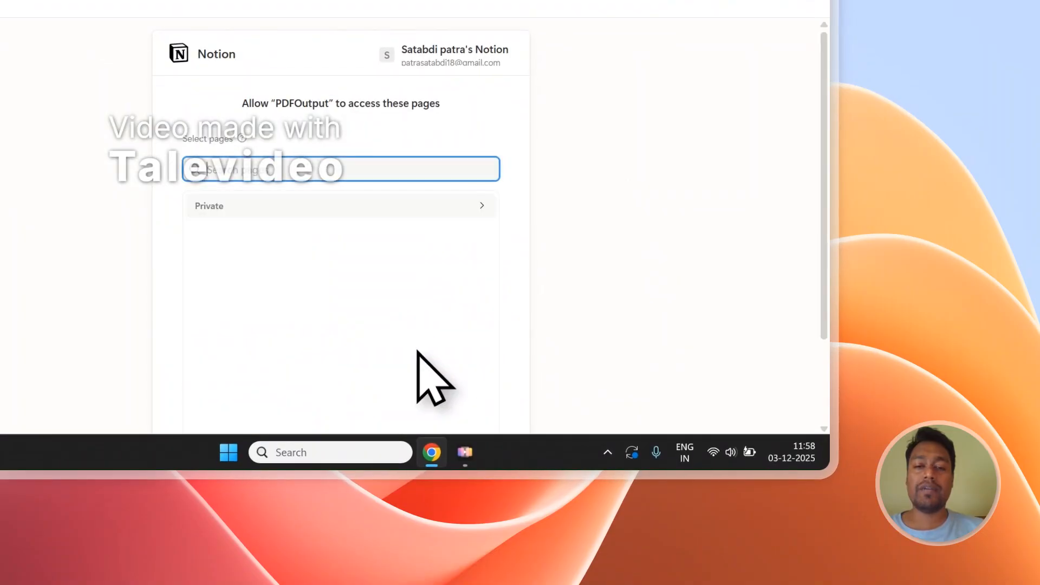
{"action": "right_click", "coordinate": [409, 207]}
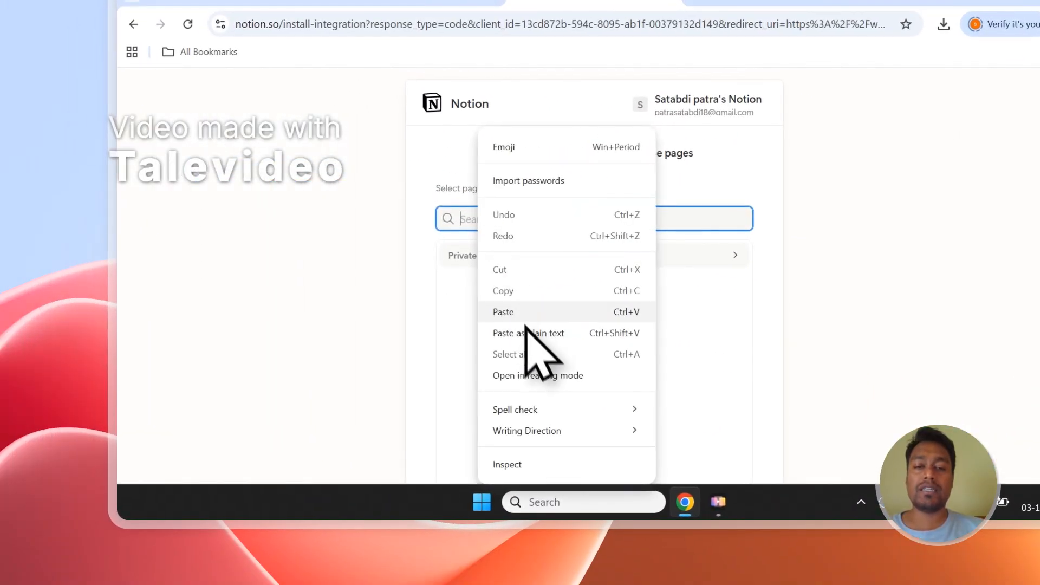
{"action": "left_click", "coordinate": [455, 293]}
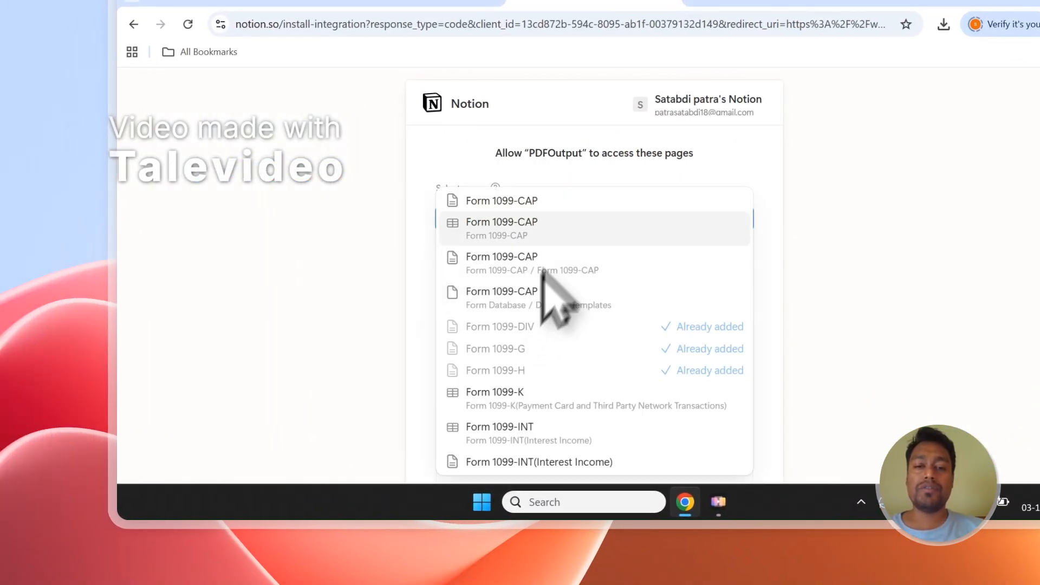
{"action": "left_click", "coordinate": [530, 204]}
{"action": "left_click", "coordinate": [675, 163]}
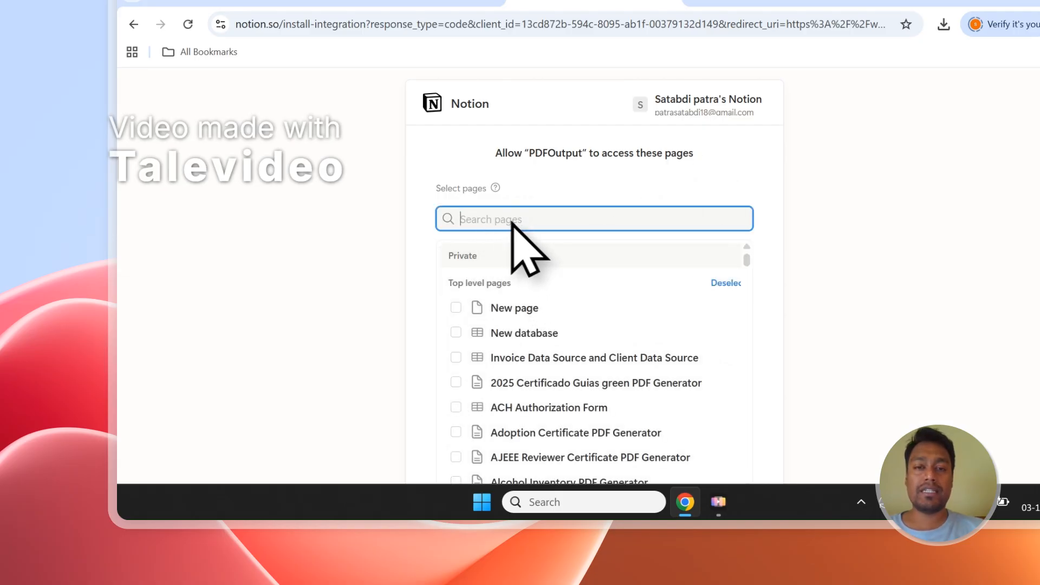
Step: Check the page selection against the Form 1099-CAP page in Notion and allow PDFOutput access to the selected pages
{"action": "scroll", "coordinate": [502, 222], "scroll_direction": "down", "scroll_amount": 1}
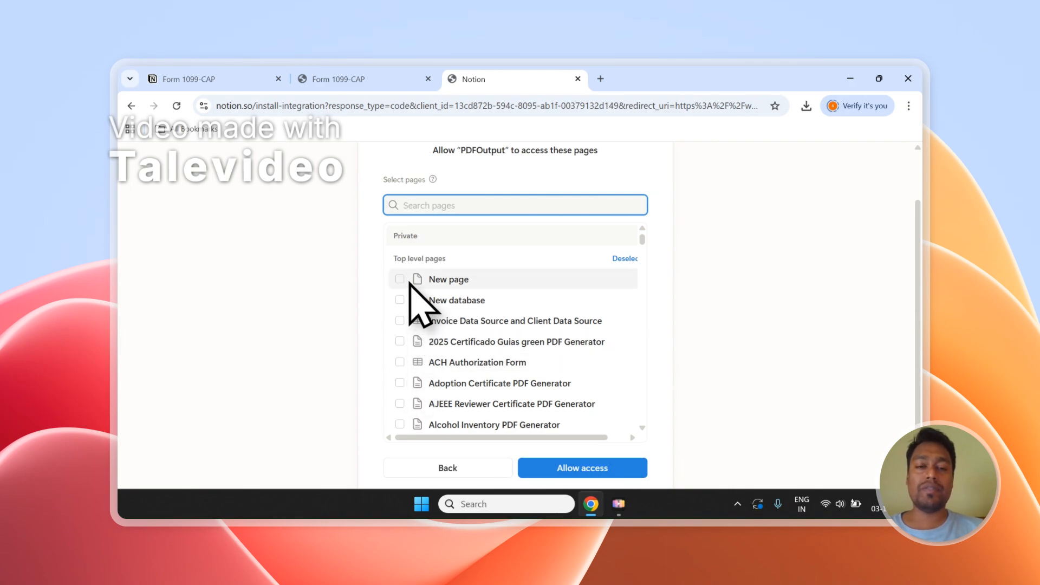
{"action": "scroll", "coordinate": [458, 300], "scroll_direction": "up", "scroll_amount": 2}
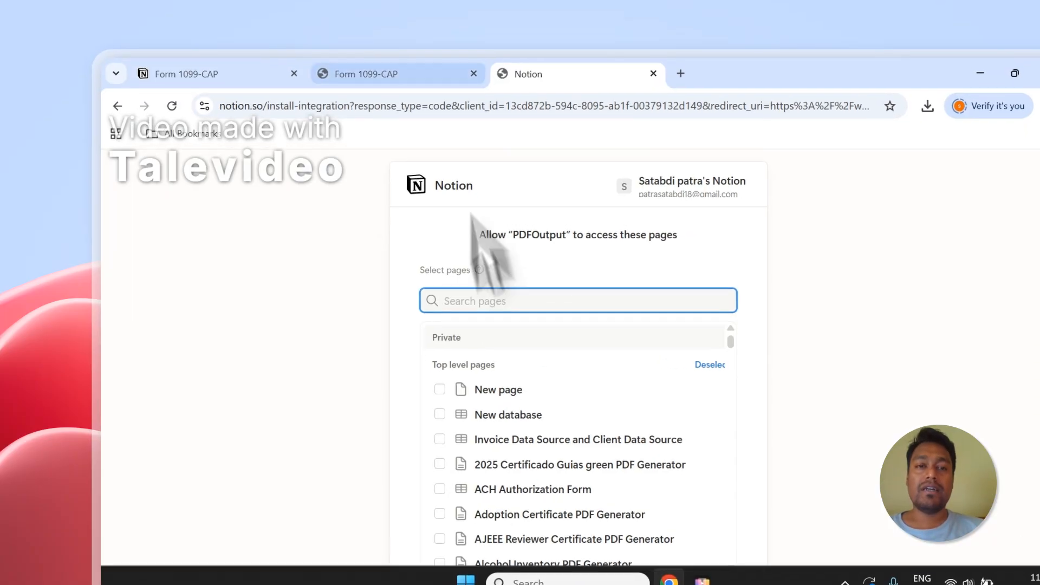
{"action": "left_click", "coordinate": [424, 68]}
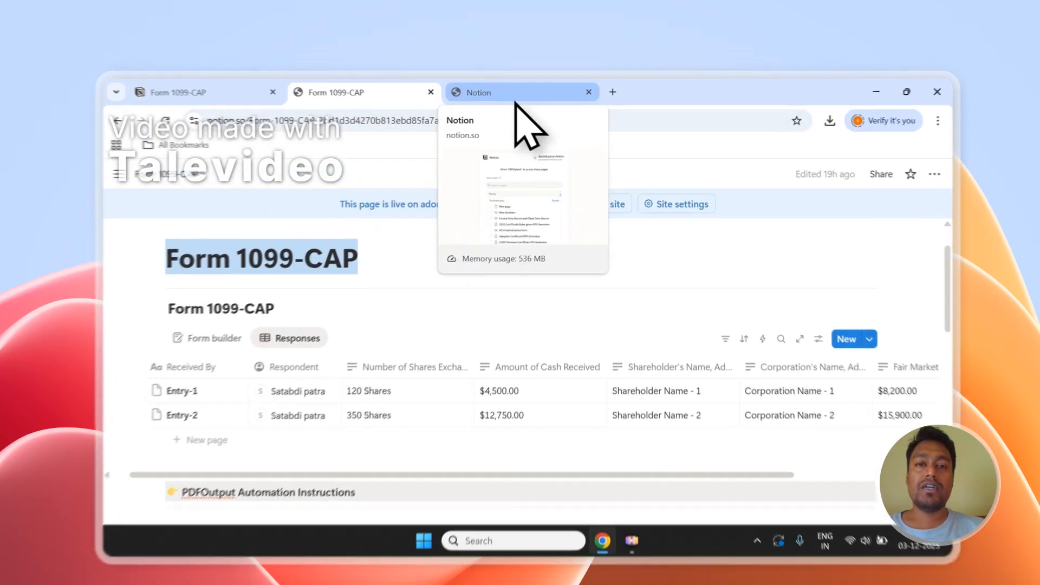
{"action": "left_click", "coordinate": [467, 76]}
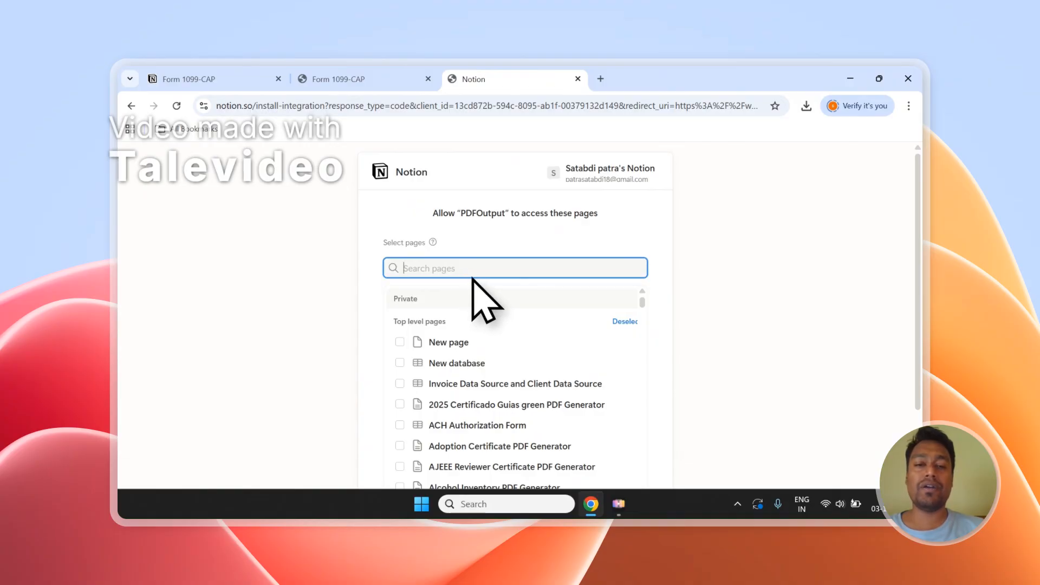
{"action": "scroll", "coordinate": [692, 276], "scroll_direction": "down", "scroll_amount": 2}
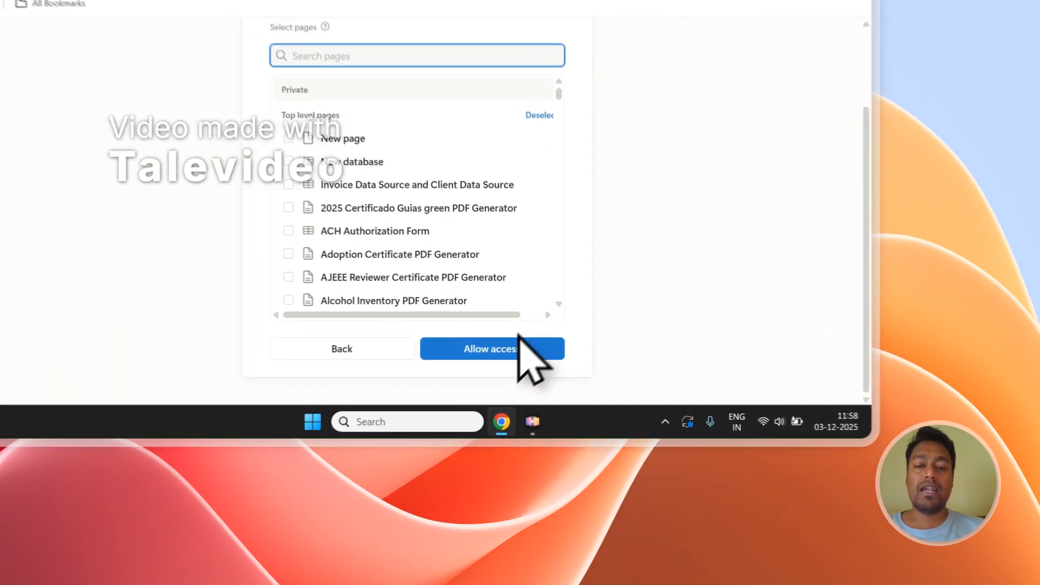
{"action": "left_click", "coordinate": [604, 438]}
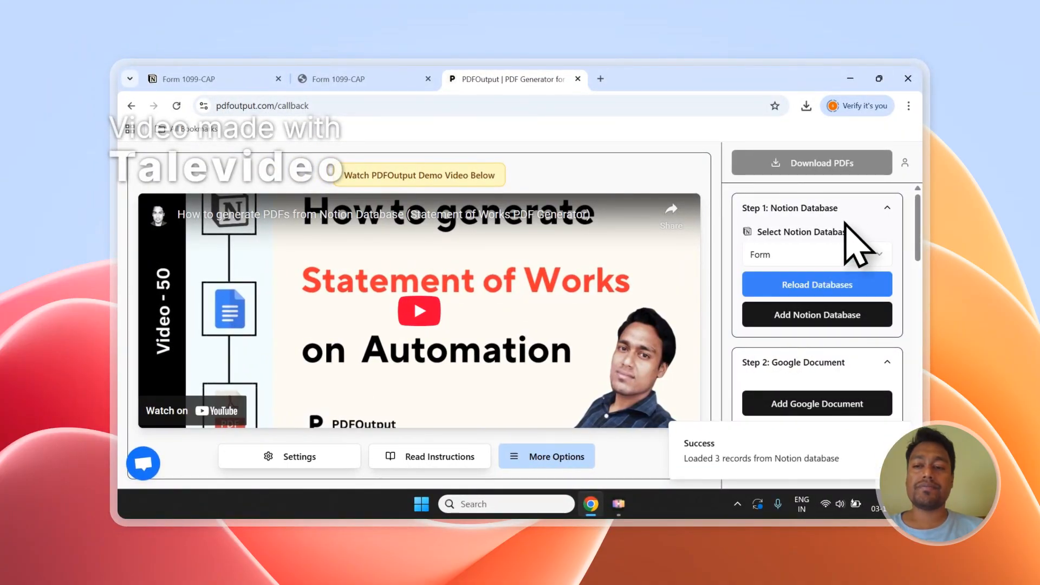
Step: Reload the Notion databases and select Form 1099-CAP as the source database, reviewing its properties available for mapping
{"action": "left_click", "coordinate": [847, 252]}
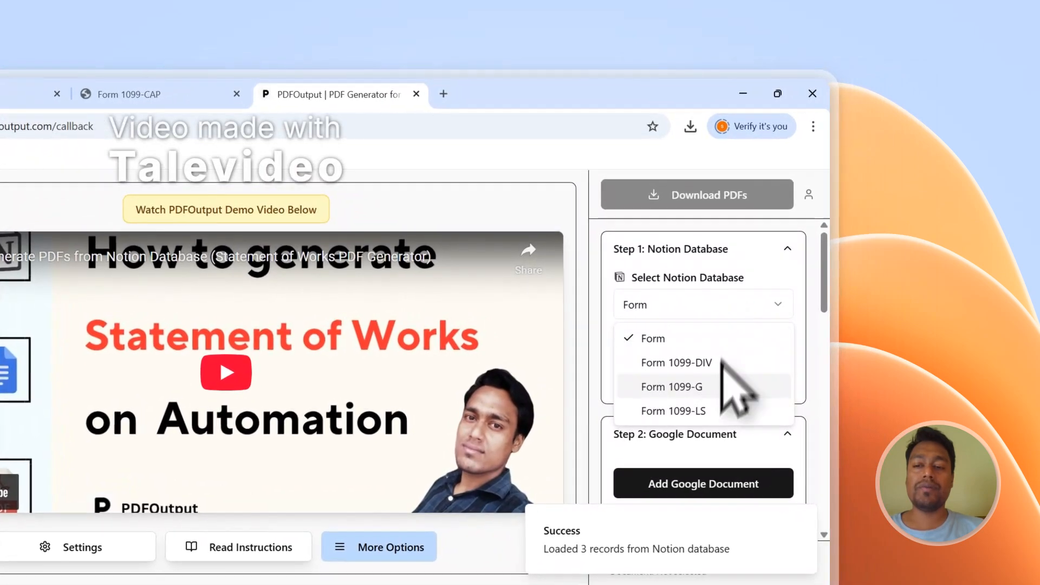
{"action": "left_click", "coordinate": [710, 263]}
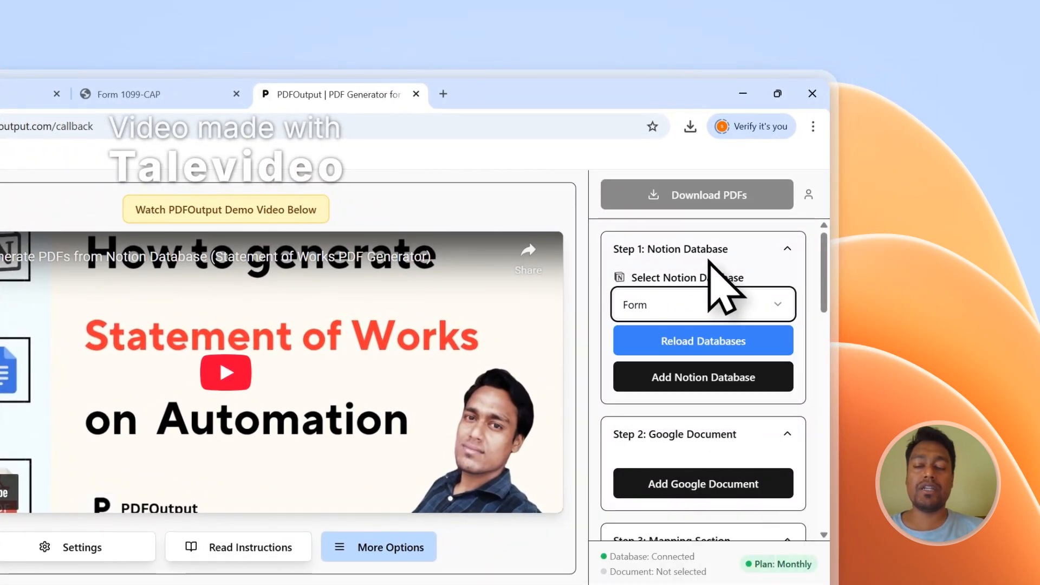
{"action": "left_click", "coordinate": [697, 343]}
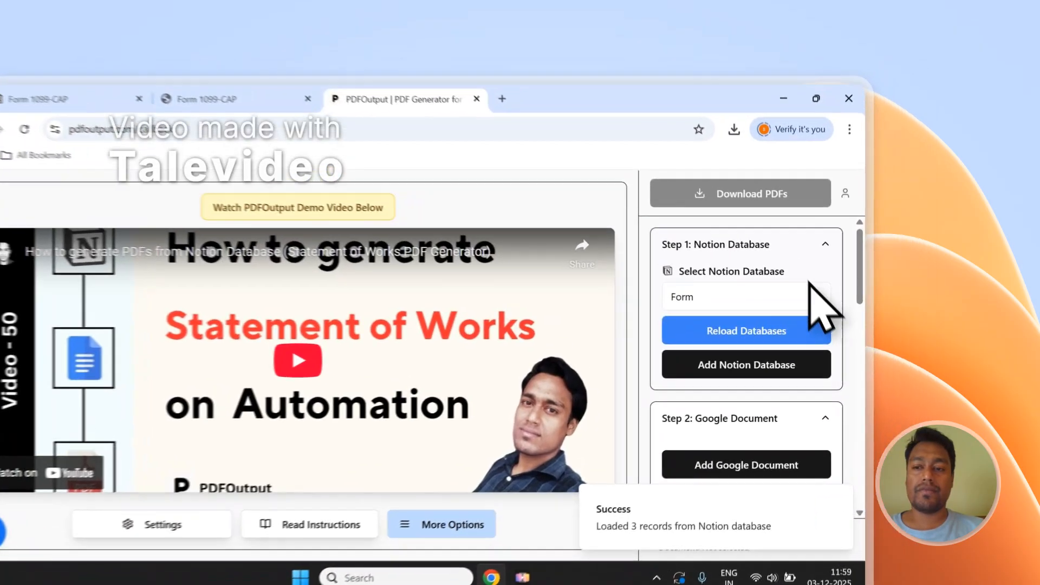
{"action": "left_click", "coordinate": [878, 257]}
{"action": "left_click", "coordinate": [758, 324]}
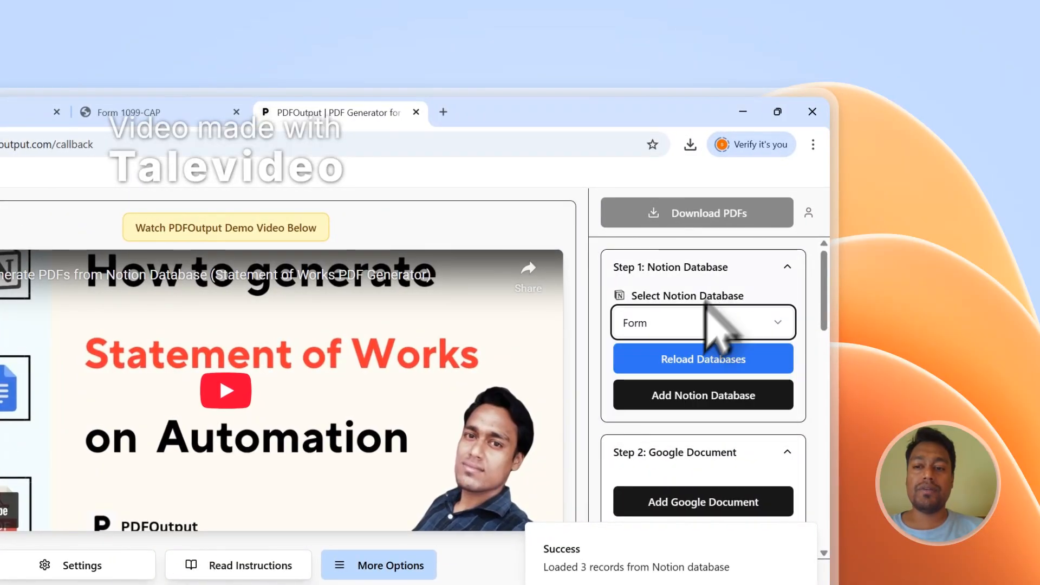
{"action": "left_click", "coordinate": [678, 367]}
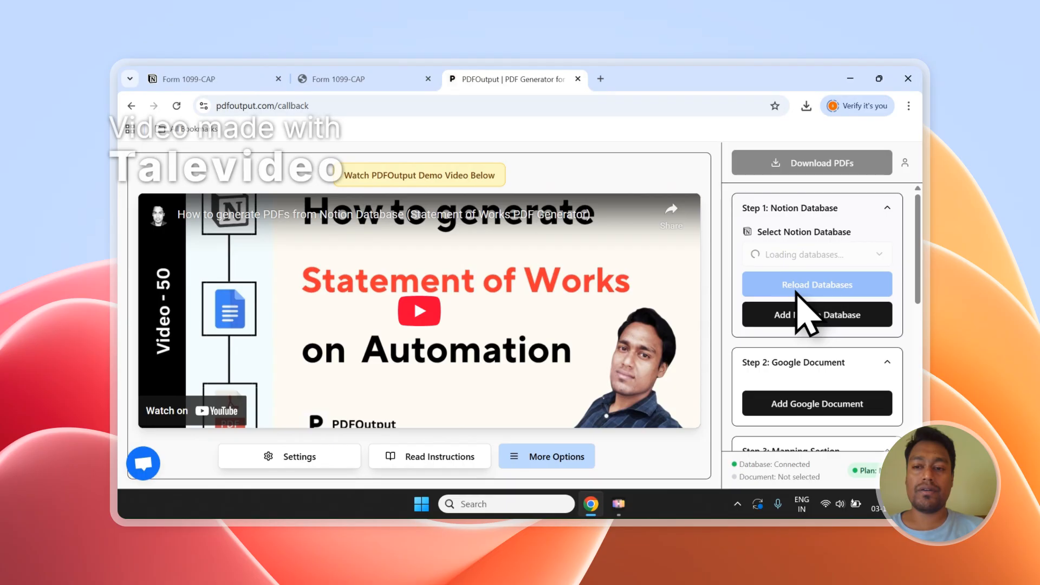
{"action": "left_click", "coordinate": [791, 255]}
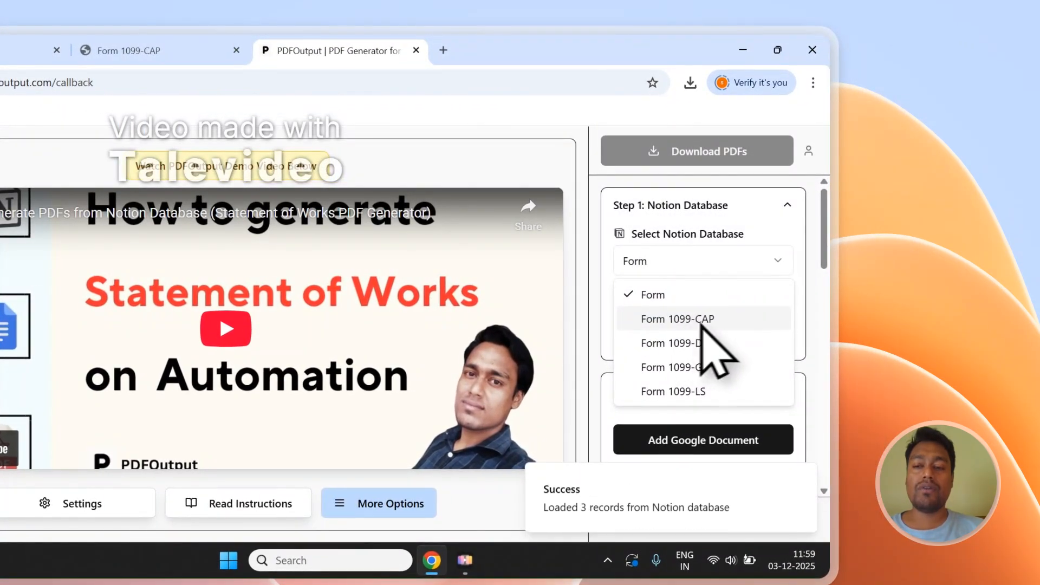
{"action": "left_click", "coordinate": [687, 320]}
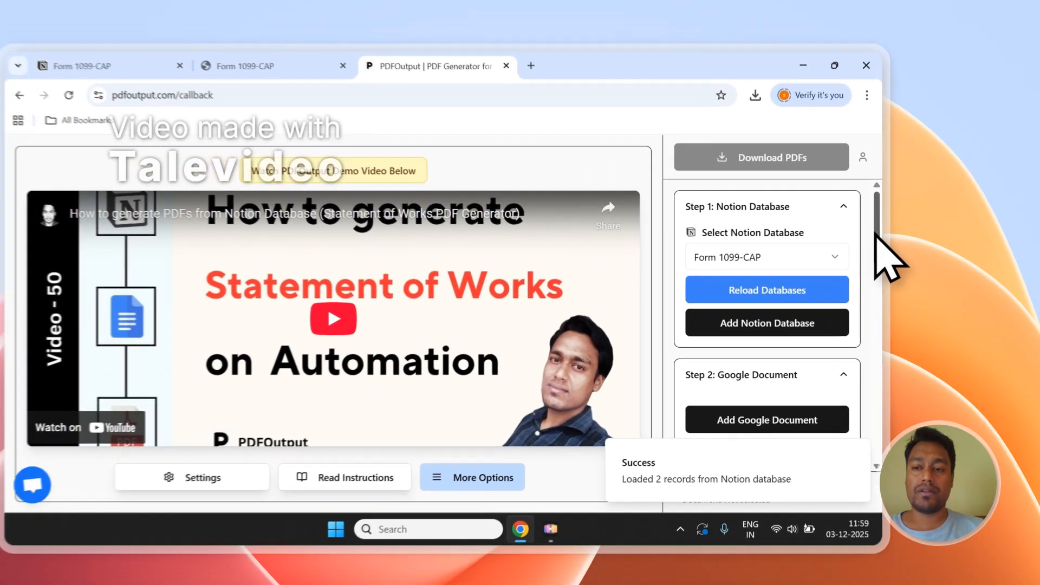
{"action": "scroll", "coordinate": [824, 238], "scroll_direction": "down", "scroll_amount": 10}
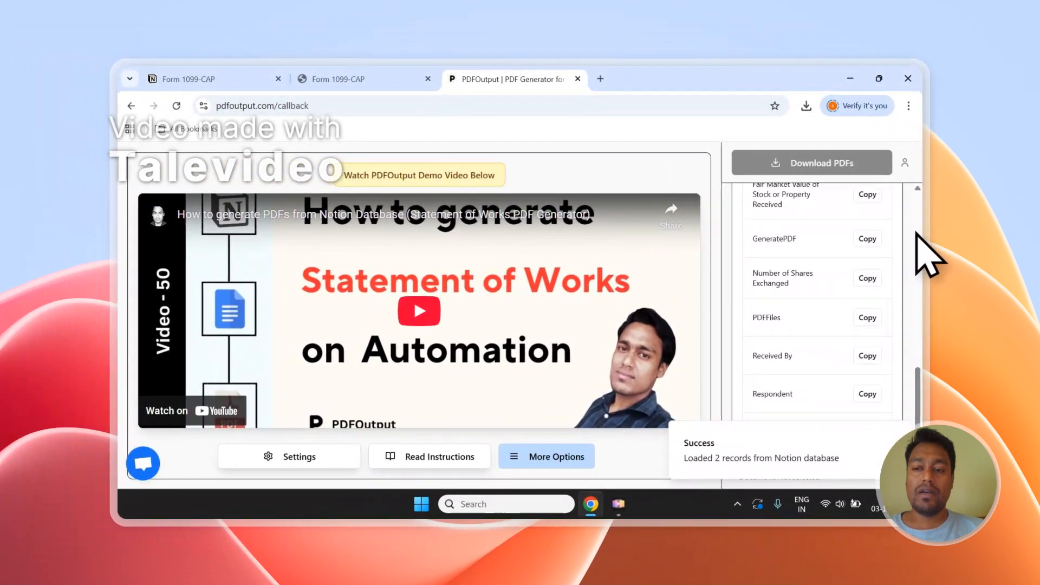
{"action": "scroll", "coordinate": [916, 238], "scroll_direction": "up", "scroll_amount": 4}
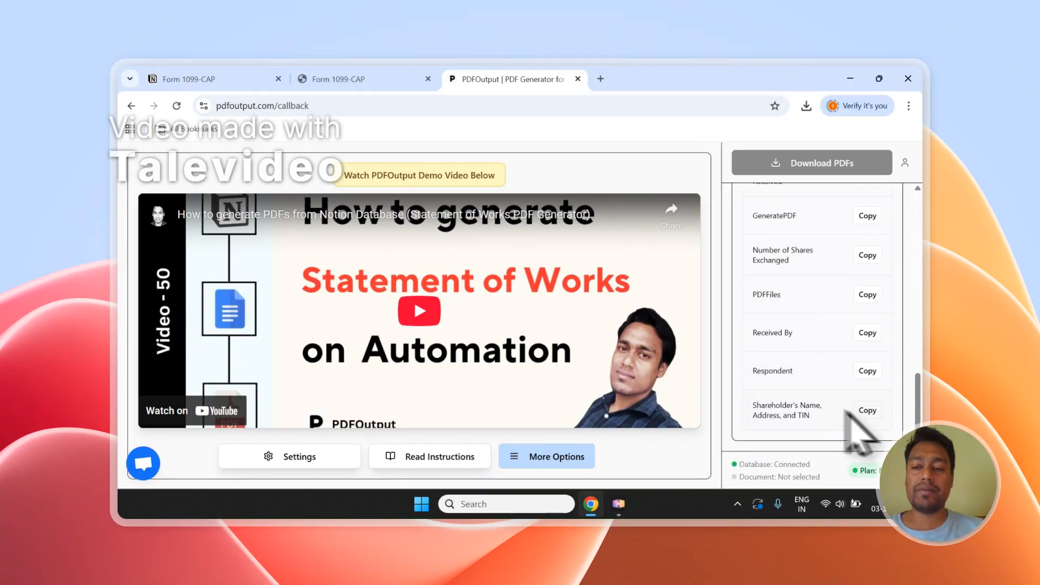
{"action": "scroll", "coordinate": [846, 414], "scroll_direction": "up", "scroll_amount": 10}
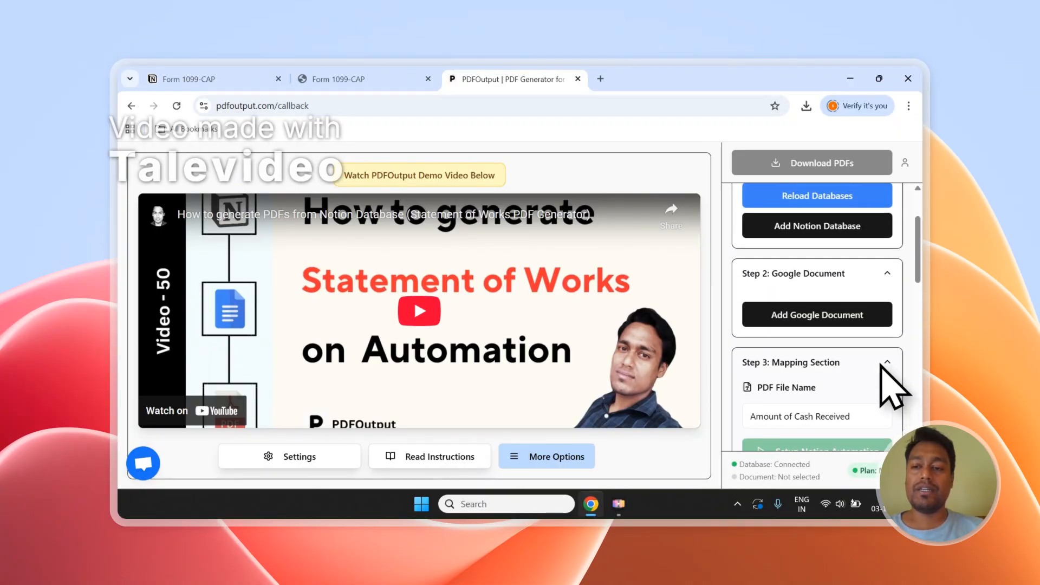
{"action": "scroll", "coordinate": [880, 365], "scroll_direction": "up", "scroll_amount": 1}
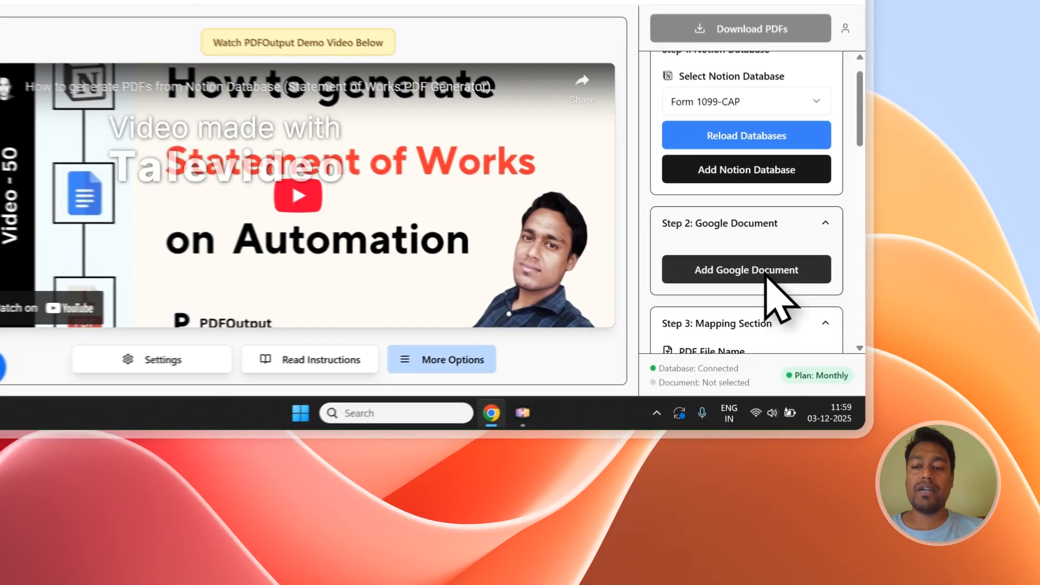
{"action": "left_click", "coordinate": [834, 376]}
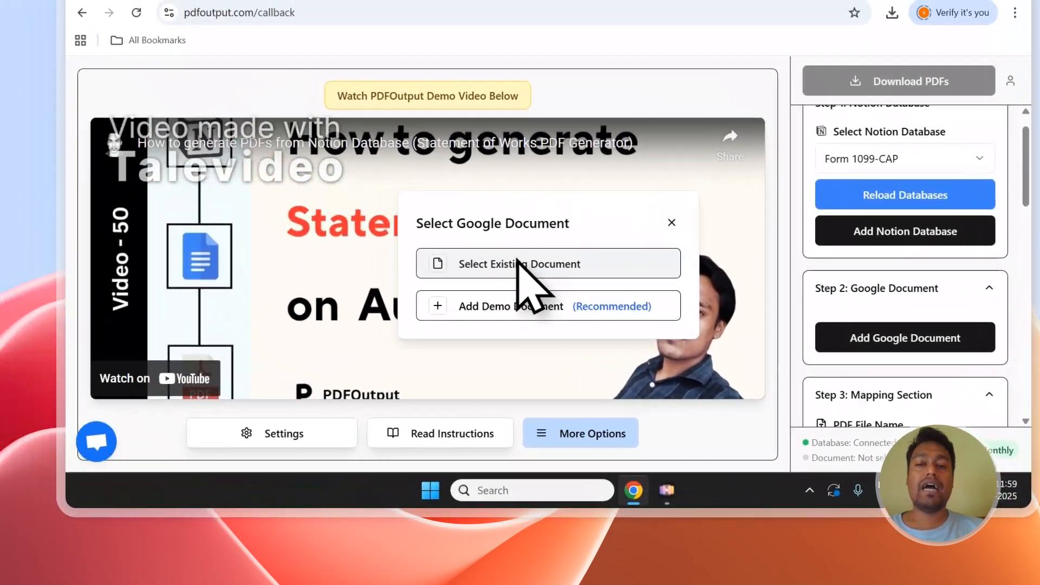
{"action": "left_click", "coordinate": [542, 269]}
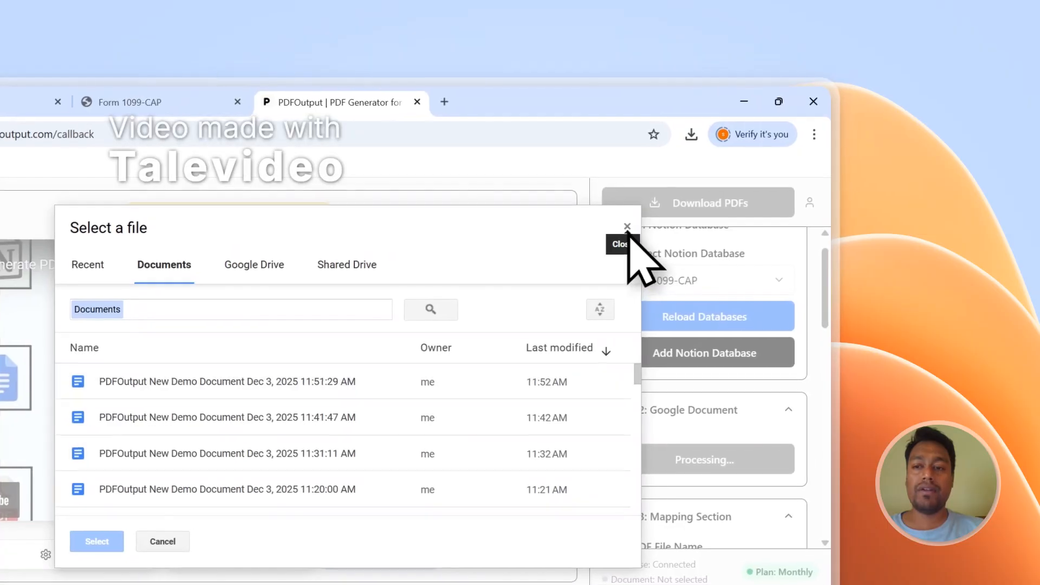
{"action": "left_click", "coordinate": [832, 108]}
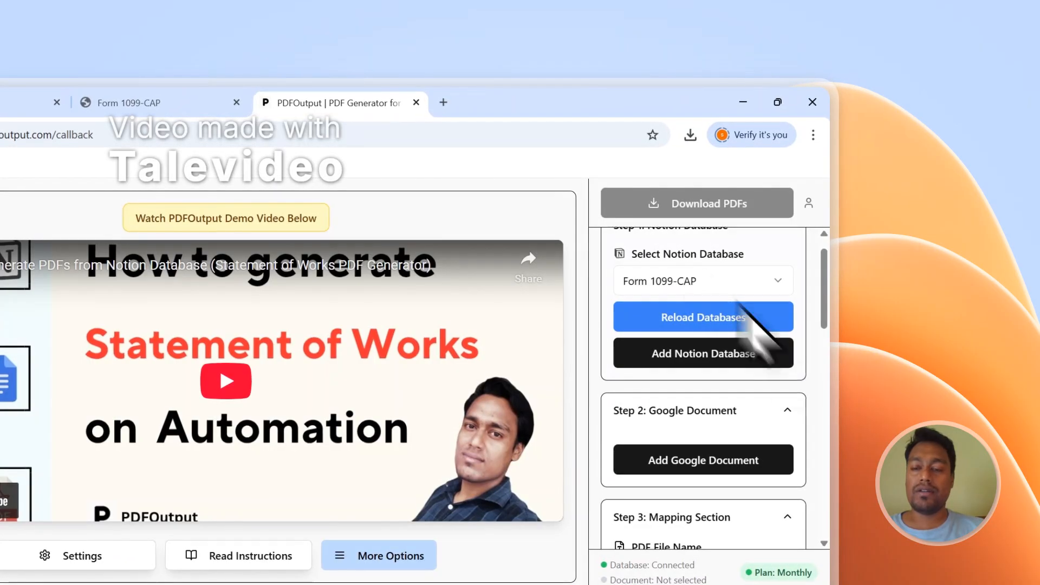
Step: Add a demo Google document as the template and delete the introductory text above its Placeholders heading
{"action": "left_click", "coordinate": [736, 461]}
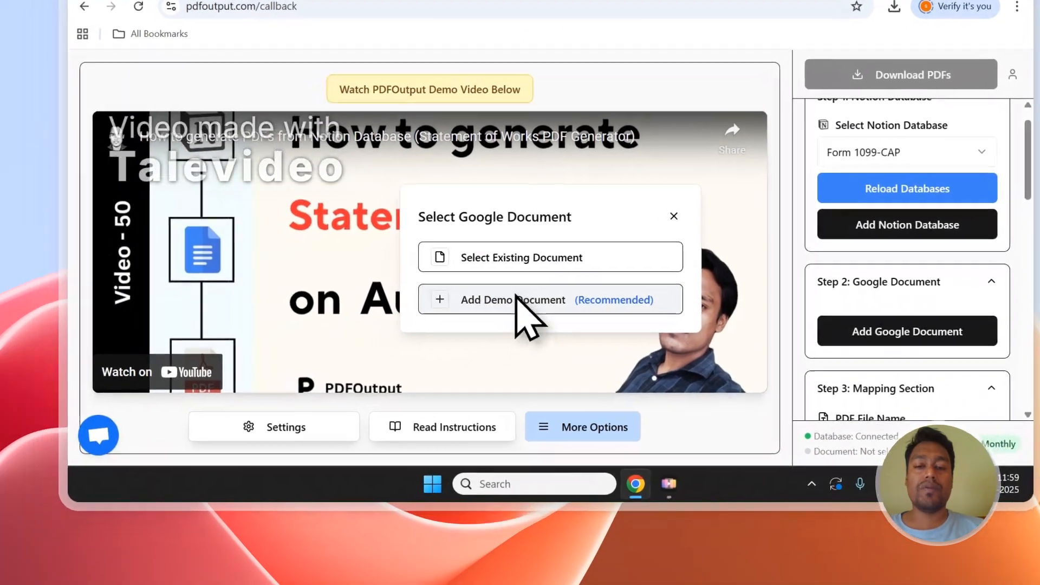
{"action": "left_click", "coordinate": [325, 428]}
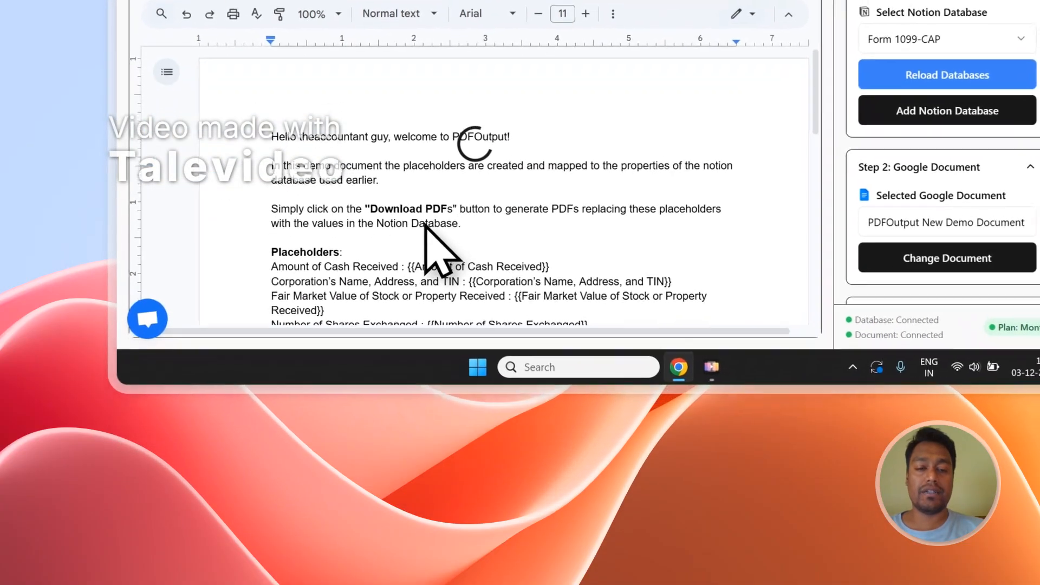
{"action": "left_click_drag", "start_coordinate": [389, 325], "coordinate": [216, 246]}
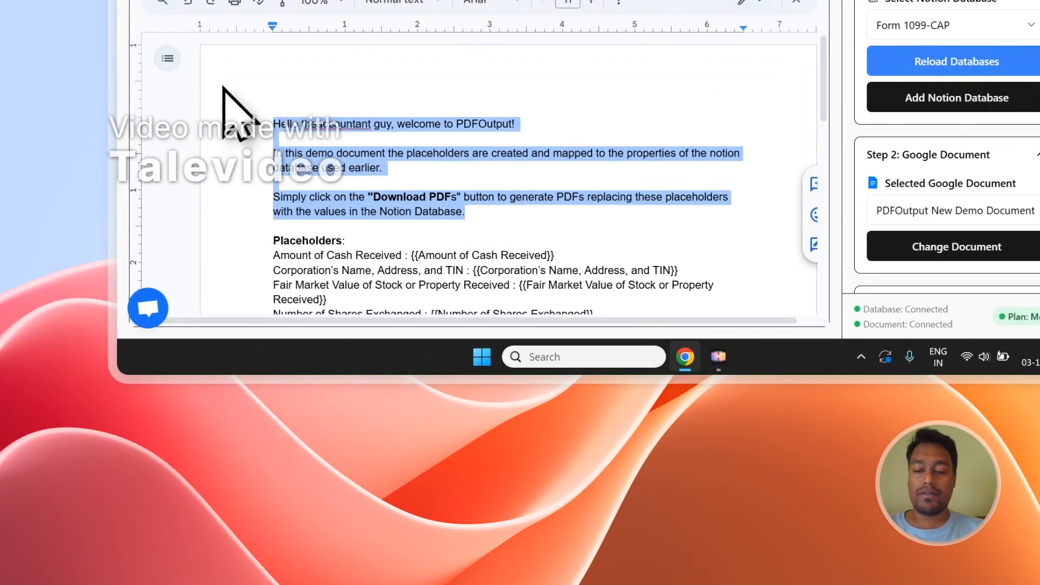
{"action": "key", "text": "BackSpace"}
{"action": "key", "text": "BackSpace"}
{"action": "key", "text": "BackSpace"}
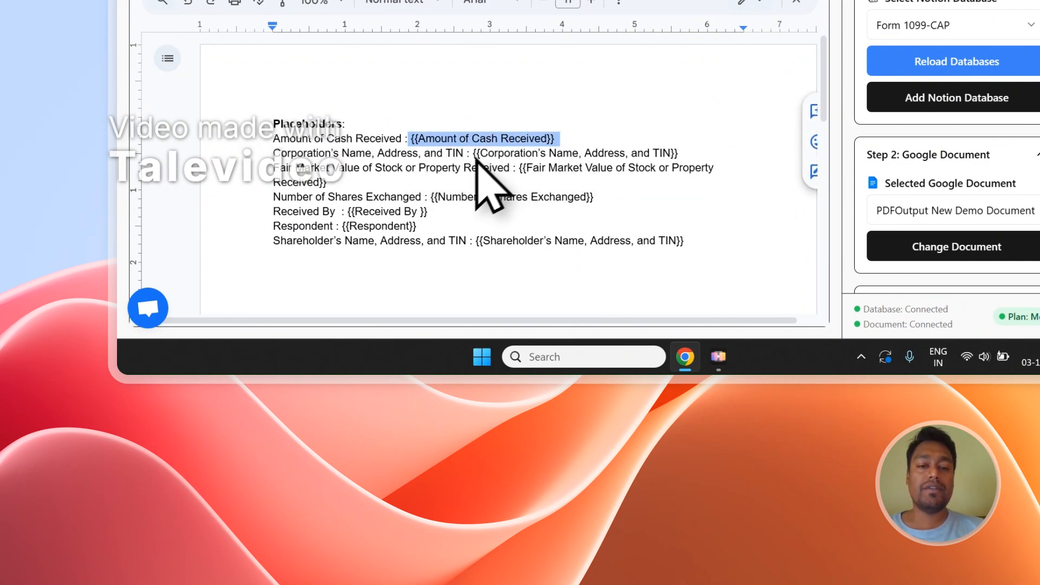
Step: Compare the placeholders in the demo document with the property columns of the Form 1099-CAP database in Notion
{"action": "left_click_drag", "start_coordinate": [611, 153], "coordinate": [676, 153]}
{"action": "left_click", "coordinate": [379, 112]}
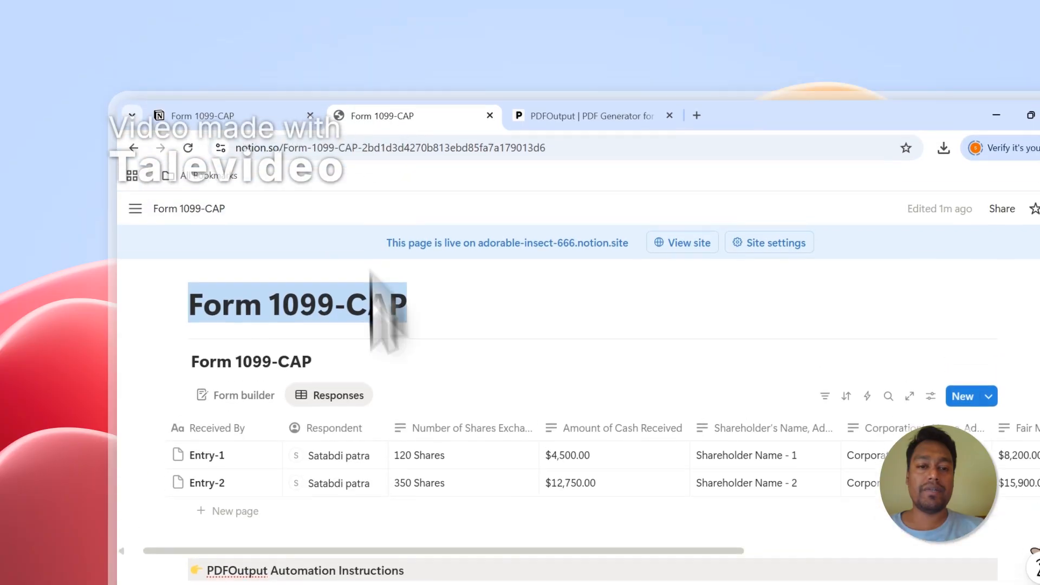
{"action": "left_click", "coordinate": [553, 113]}
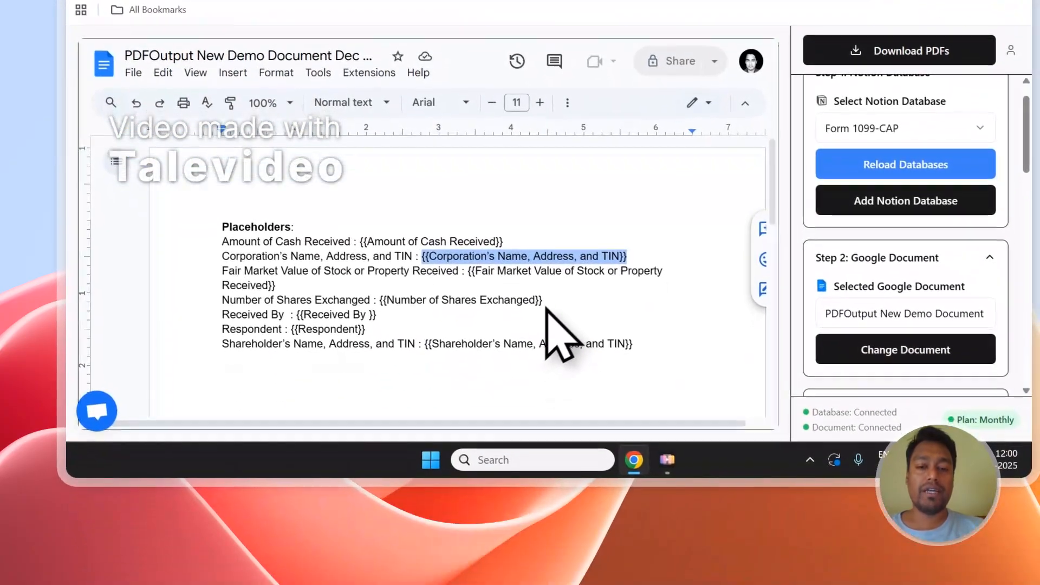
{"action": "left_click_drag", "start_coordinate": [594, 462], "coordinate": [539, 464]}
{"action": "left_click_drag", "start_coordinate": [487, 301], "coordinate": [392, 298]}
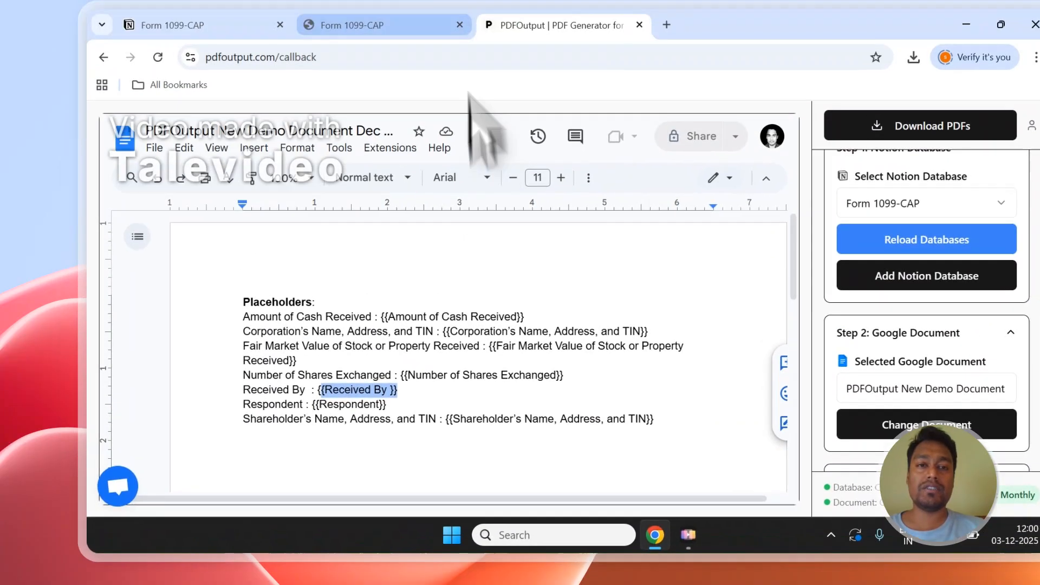
{"action": "left_click", "coordinate": [403, 24]}
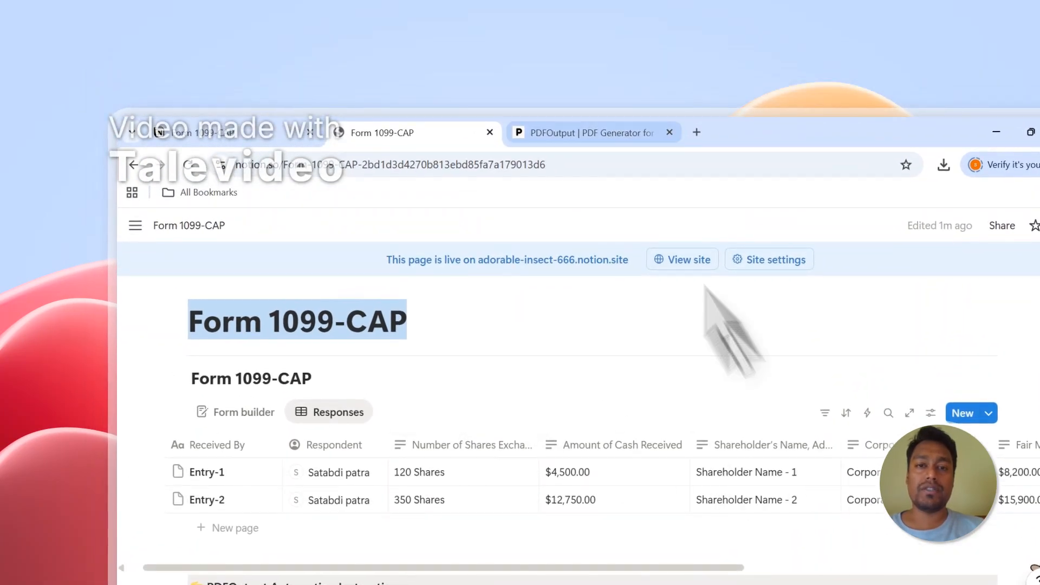
{"action": "left_click", "coordinate": [596, 133]}
Step: Try inserting the {{Respondent}} and {{Shareholder's Name, Address, and TIN}} placeholders below the existing list, and remove both again
{"action": "scroll", "coordinate": [728, 338], "scroll_direction": "down", "scroll_amount": 6}
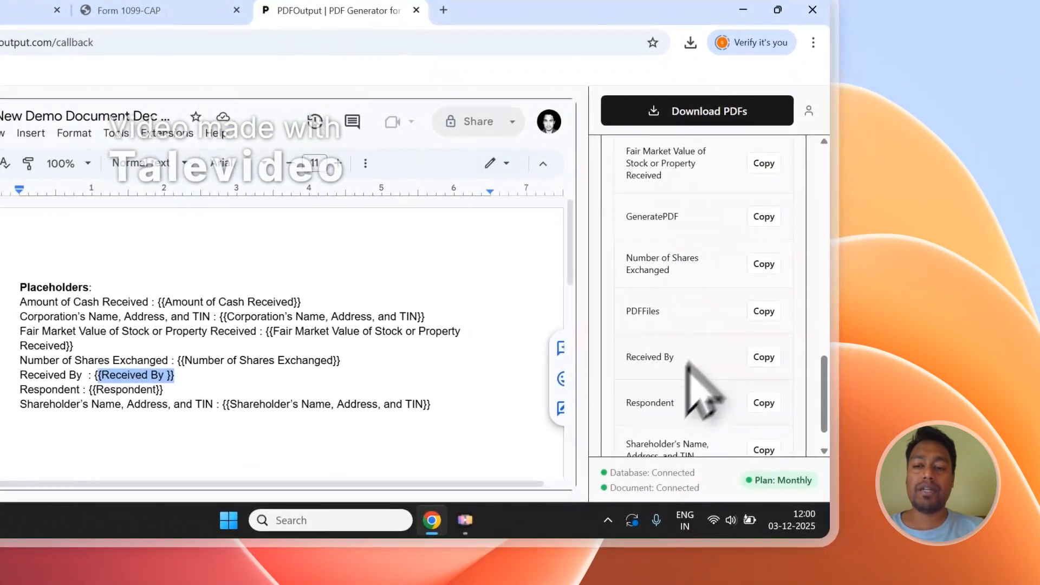
{"action": "scroll", "coordinate": [203, 328], "scroll_direction": "down", "scroll_amount": 2}
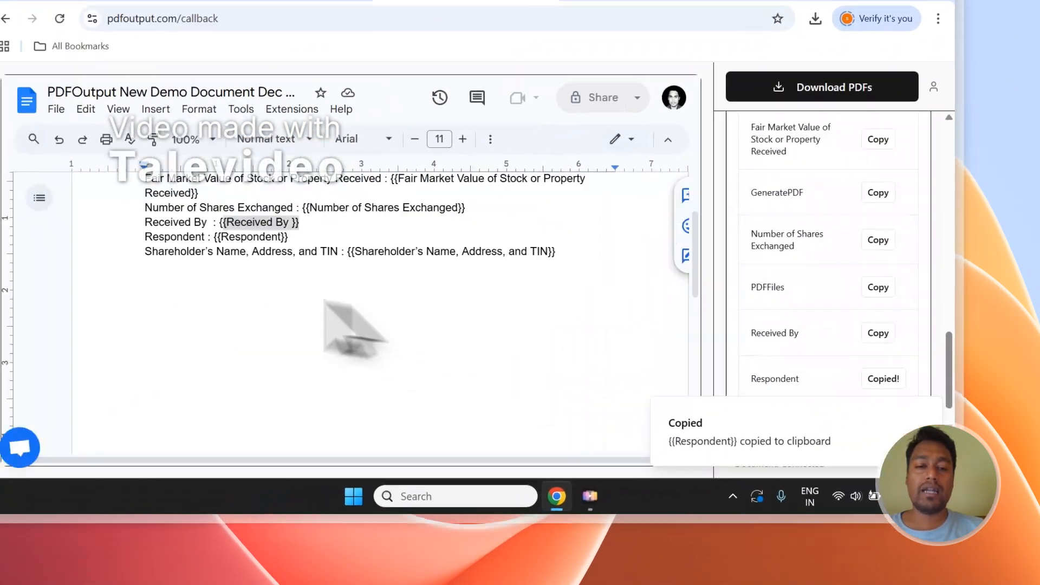
{"action": "left_click", "coordinate": [119, 283]}
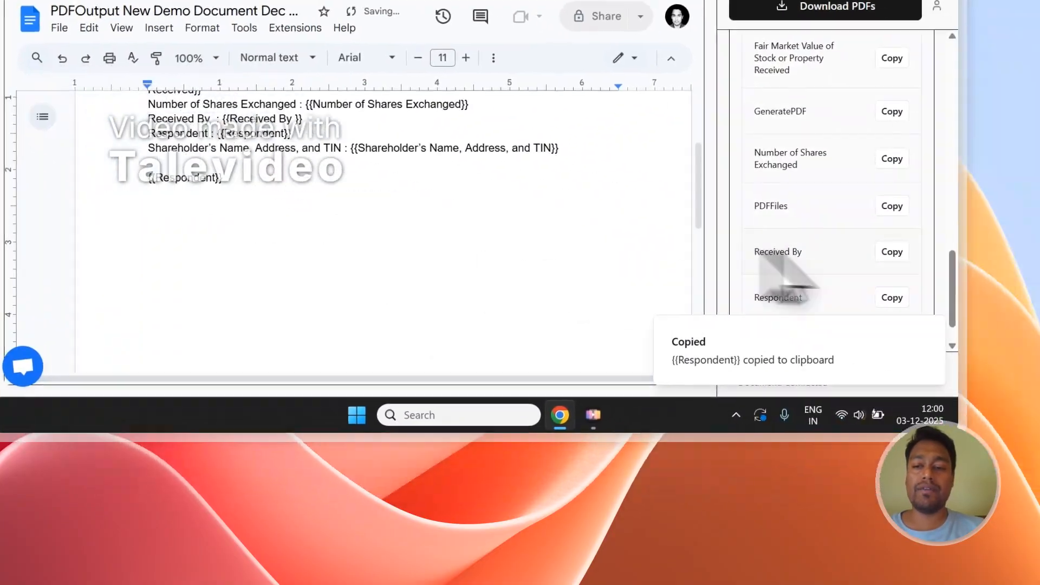
{"action": "scroll", "coordinate": [969, 346], "scroll_direction": "down", "scroll_amount": 2}
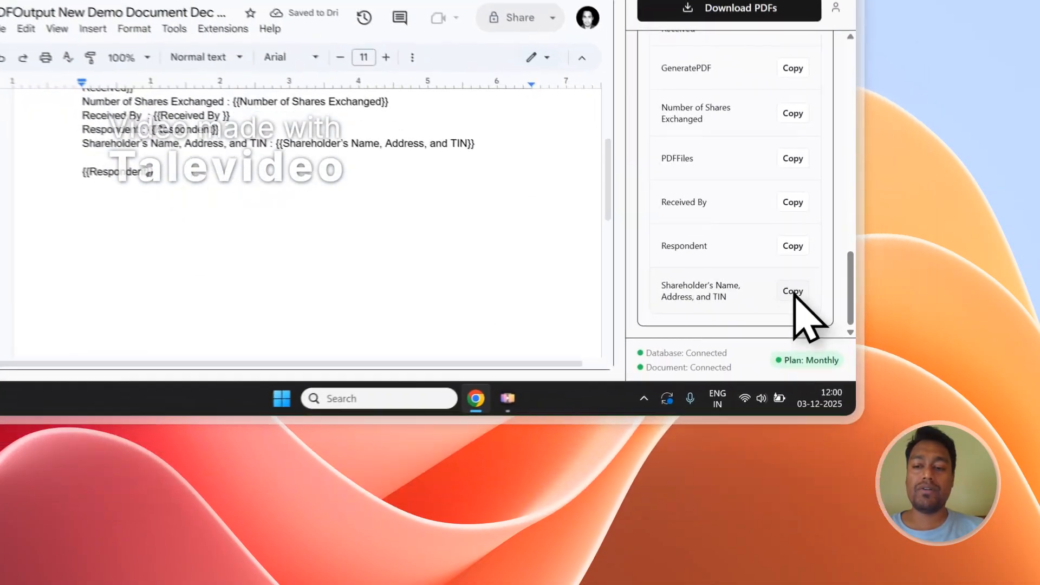
{"action": "left_click", "coordinate": [864, 410]}
{"action": "key", "text": "Return"}
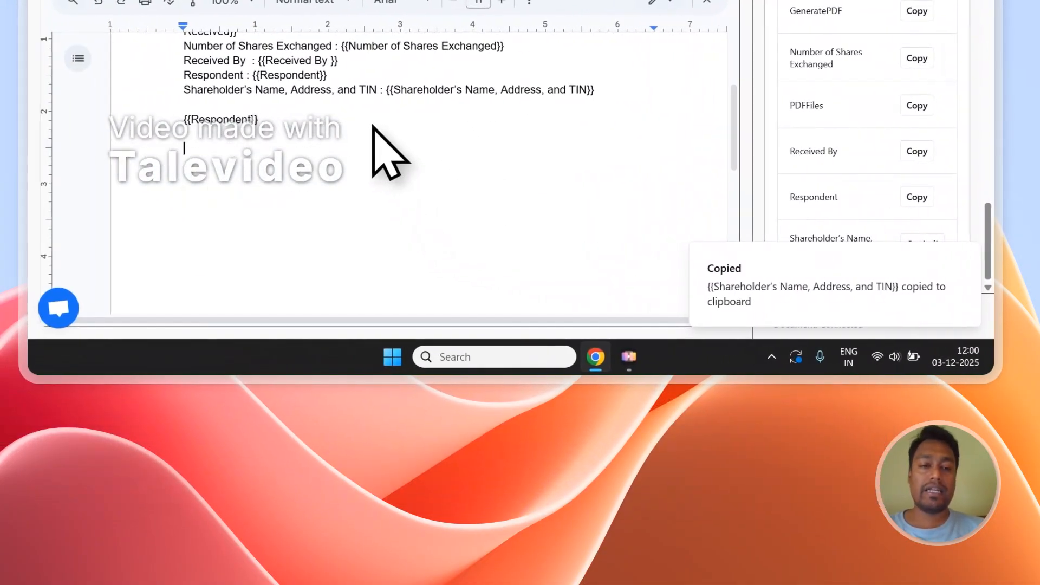
{"action": "scroll", "coordinate": [926, 129], "scroll_direction": "up", "scroll_amount": 8}
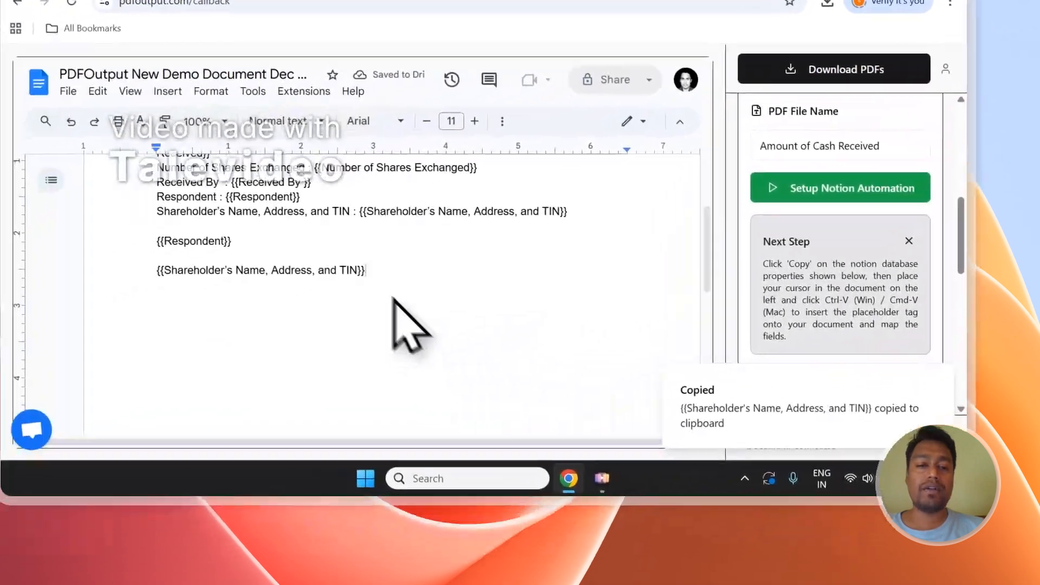
{"action": "left_click_drag", "start_coordinate": [393, 298], "coordinate": [153, 230]}
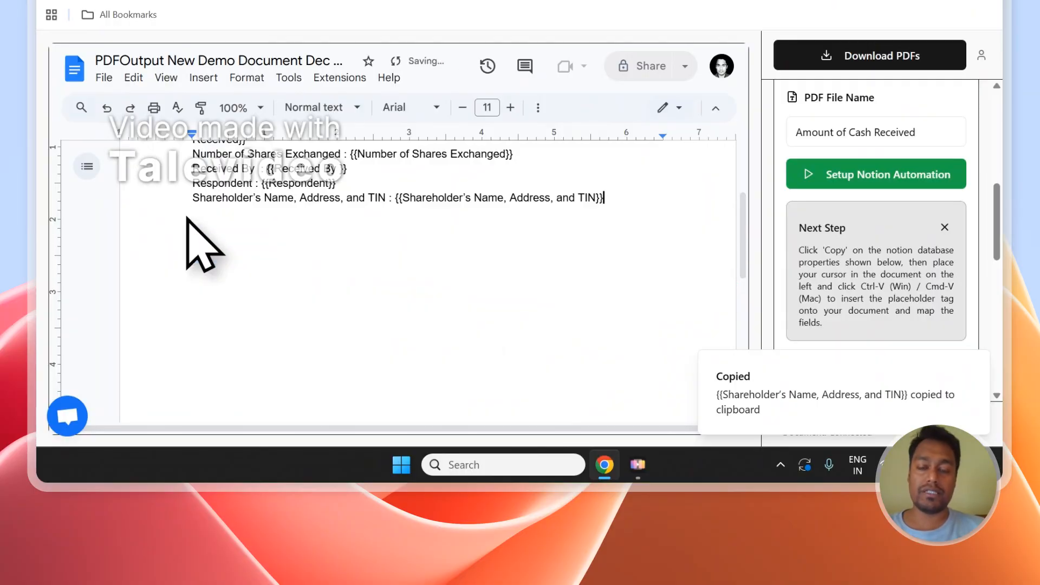
Step: Check the property names in Notion and set the PDF file name mapping to Received By
{"action": "scroll", "coordinate": [938, 293], "scroll_direction": "up", "scroll_amount": 3}
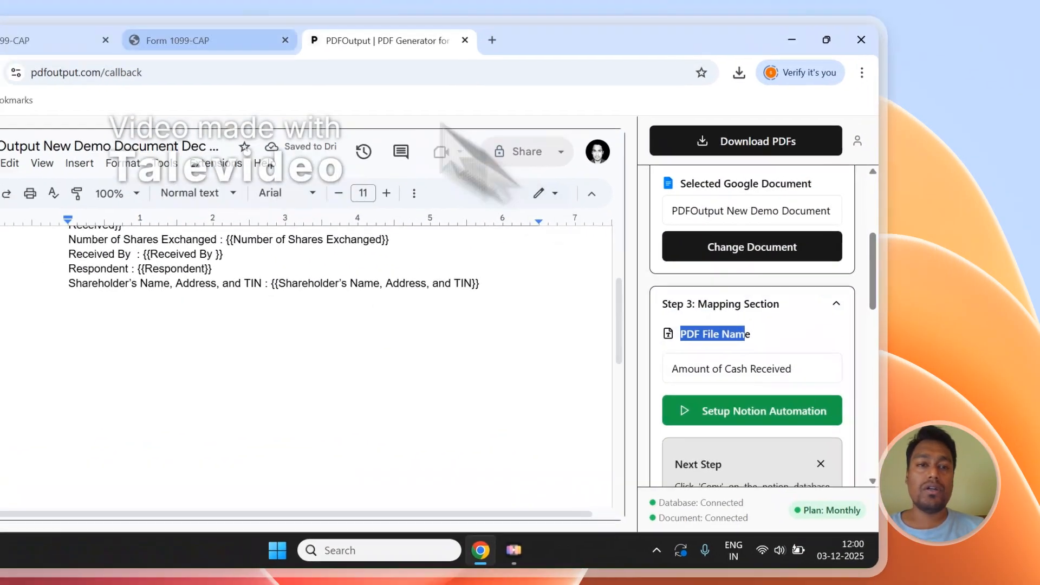
{"action": "left_click", "coordinate": [209, 40]}
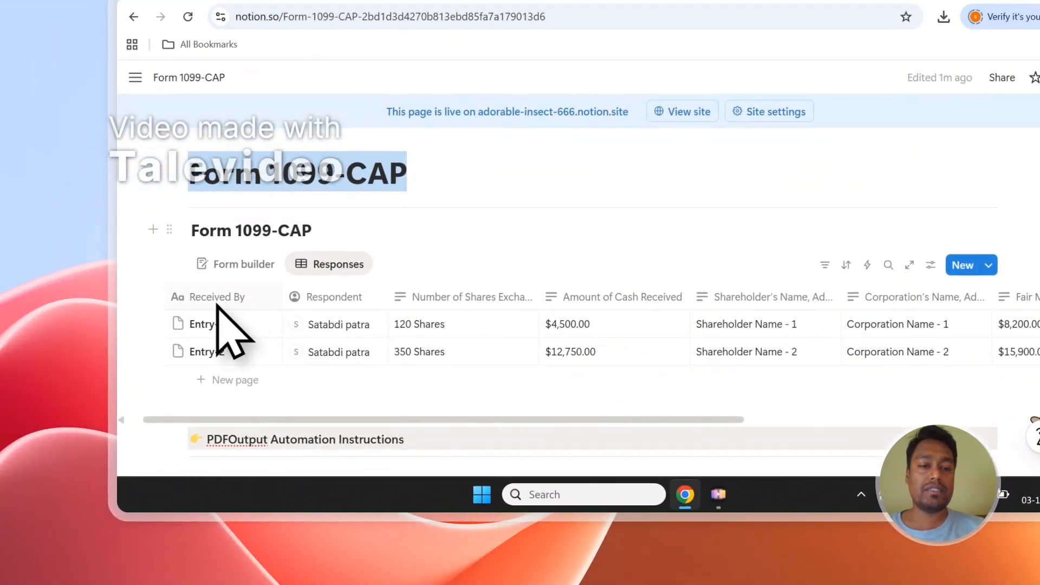
{"action": "left_click", "coordinate": [610, 116]}
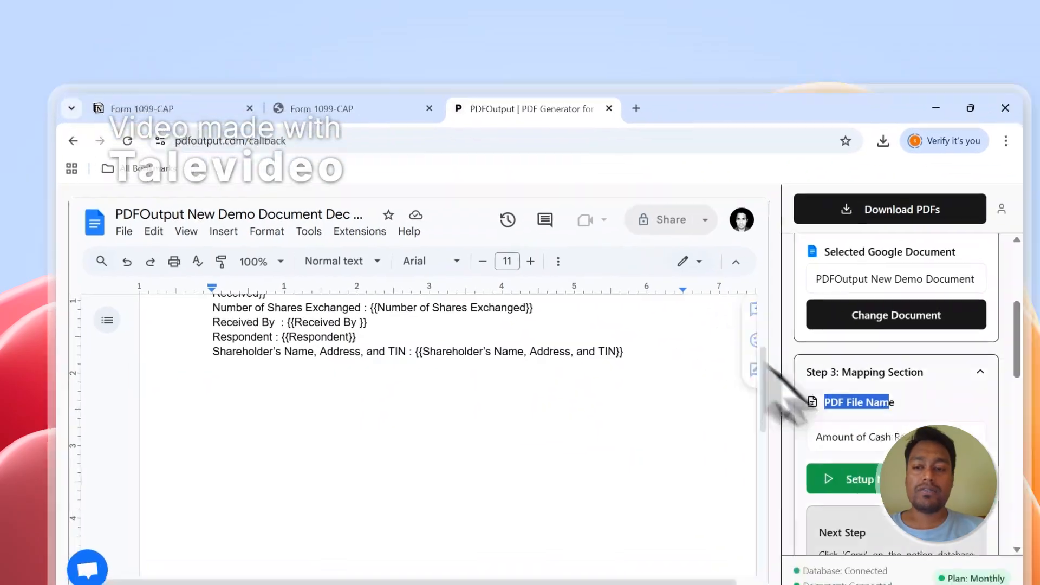
{"action": "left_click", "coordinate": [689, 338]}
{"action": "scroll", "coordinate": [690, 338], "scroll_direction": "down", "scroll_amount": 2}
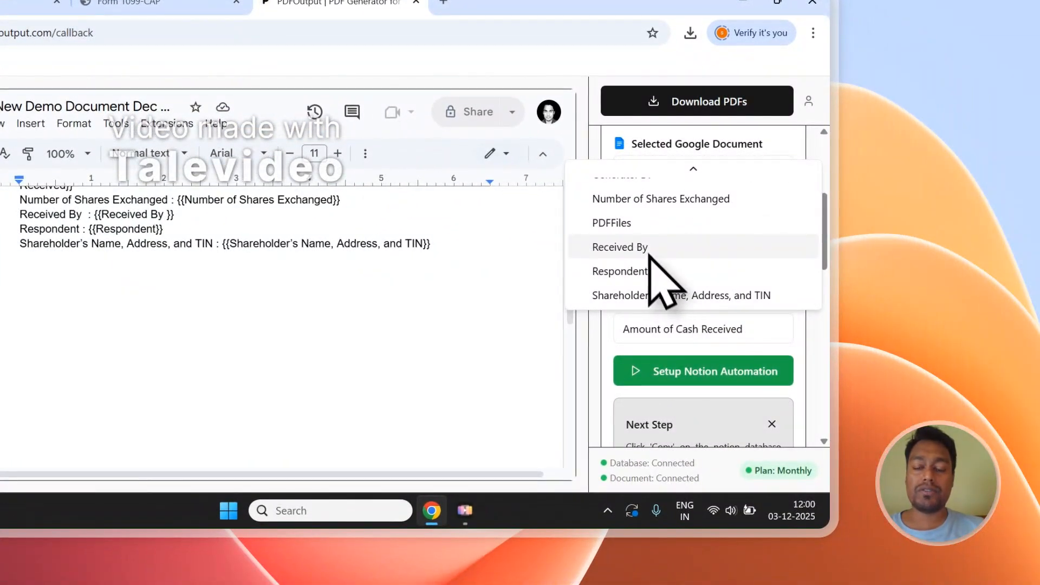
{"action": "left_click_drag", "start_coordinate": [672, 256], "coordinate": [714, 302]}
Step: Generate the PDFs for the selected Form 1099-CAP database and check its GeneratePDF and PDFFiles columns in Notion
{"action": "scroll", "coordinate": [775, 307], "scroll_direction": "up", "scroll_amount": 4}
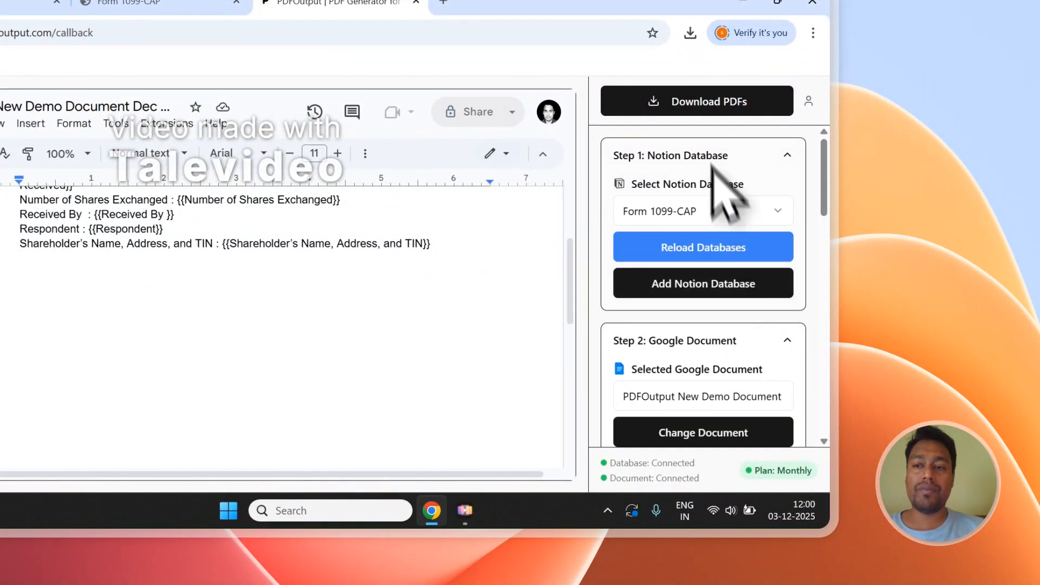
{"action": "left_click", "coordinate": [698, 103]}
{"action": "left_click", "coordinate": [130, 3]}
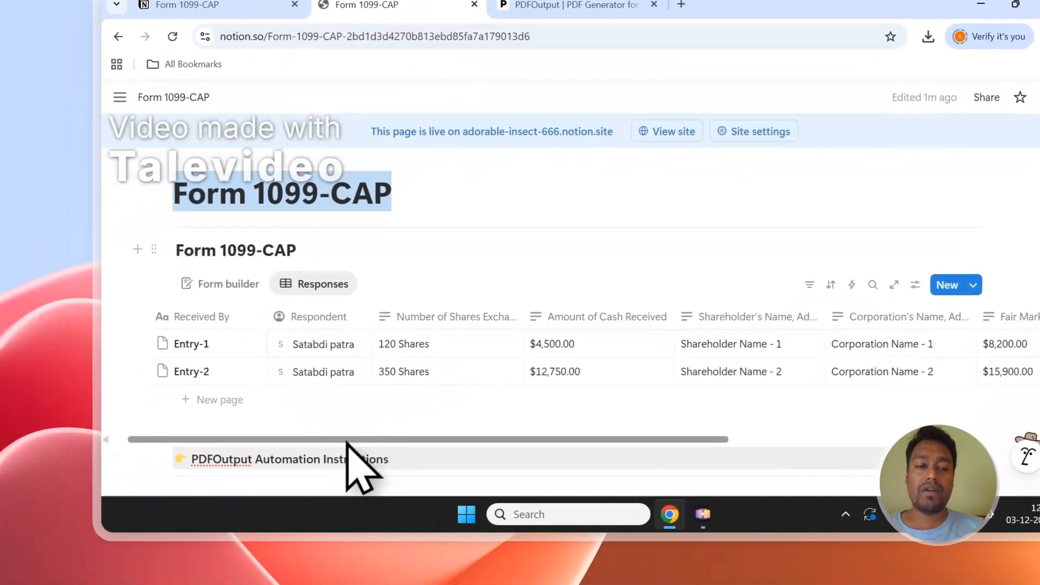
{"action": "left_click_drag", "start_coordinate": [347, 441], "coordinate": [669, 441]}
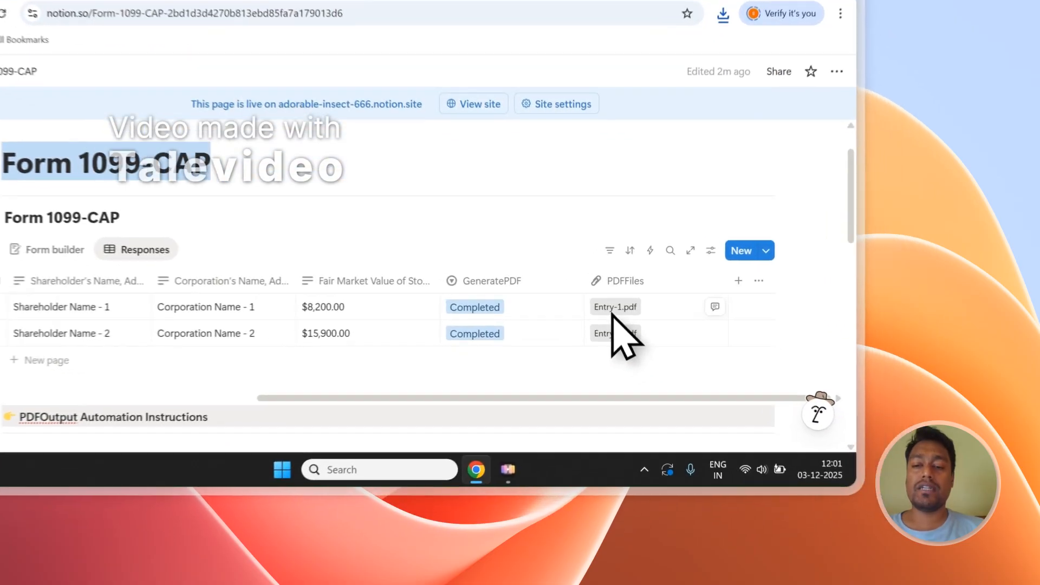
Step: Open the generated Entry-1.pdf and Entry-2.pdf from the PDFFiles column
{"action": "left_click", "coordinate": [711, 364]}
{"action": "left_click", "coordinate": [346, 79]}
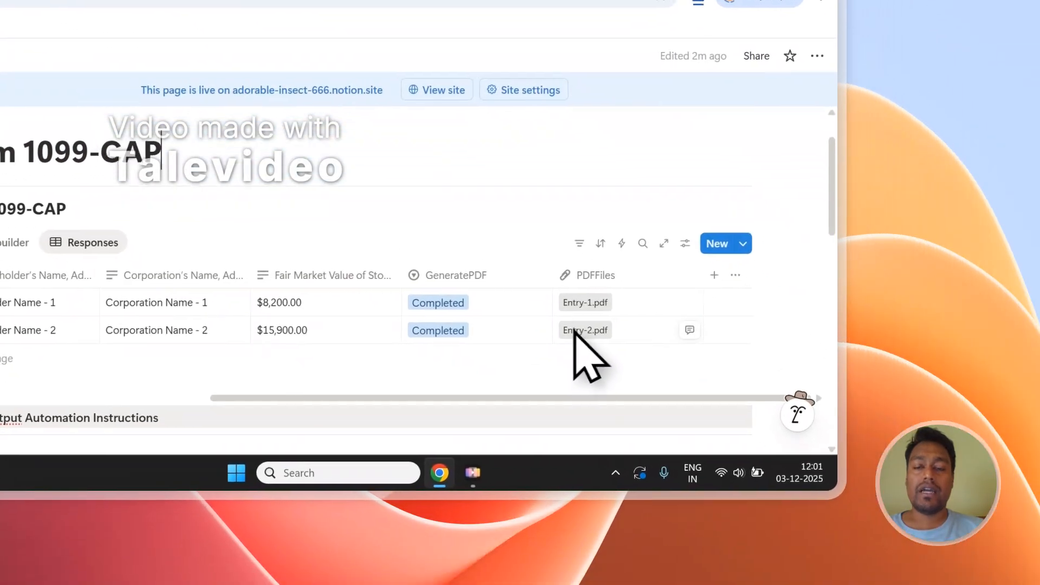
{"action": "left_click", "coordinate": [650, 387]}
{"action": "left_click", "coordinate": [479, 17]}
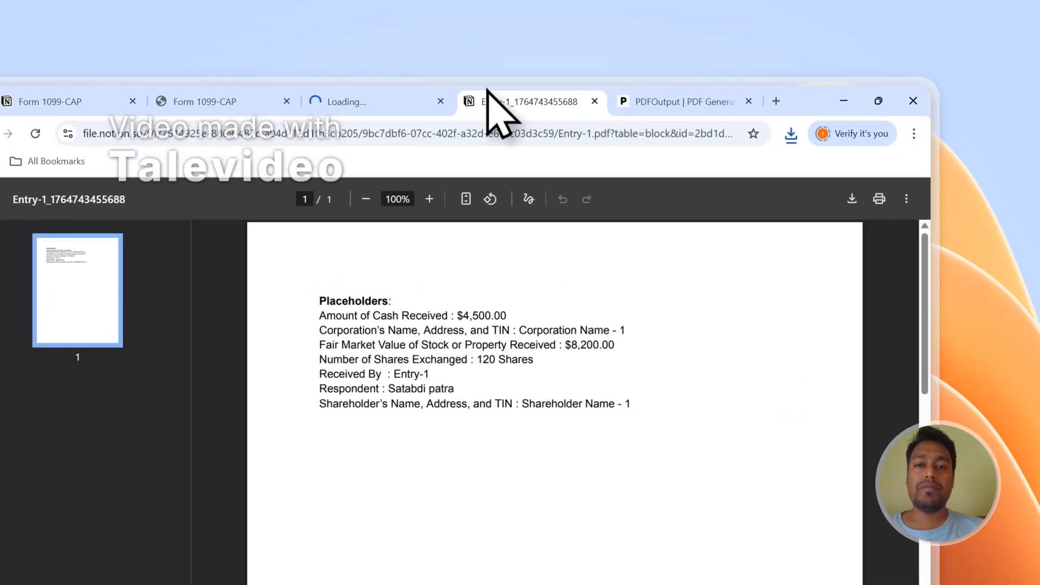
Step: Compare the filled-in placeholder values in the Entry-1 and Entry-2 PDFs, and close both files
{"action": "left_click_drag", "start_coordinate": [622, 448], "coordinate": [350, 355]}
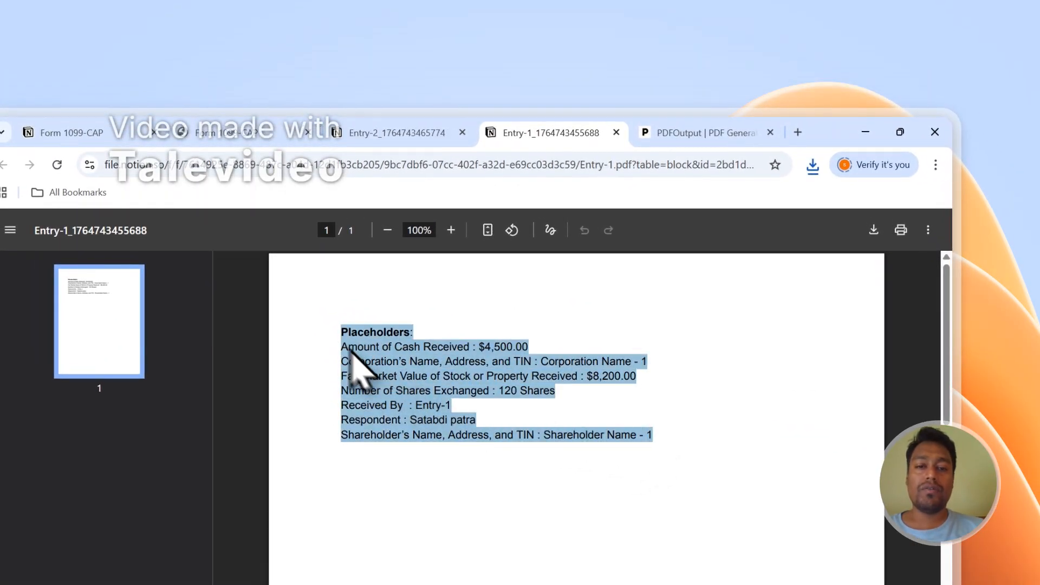
{"action": "left_click", "coordinate": [397, 132]}
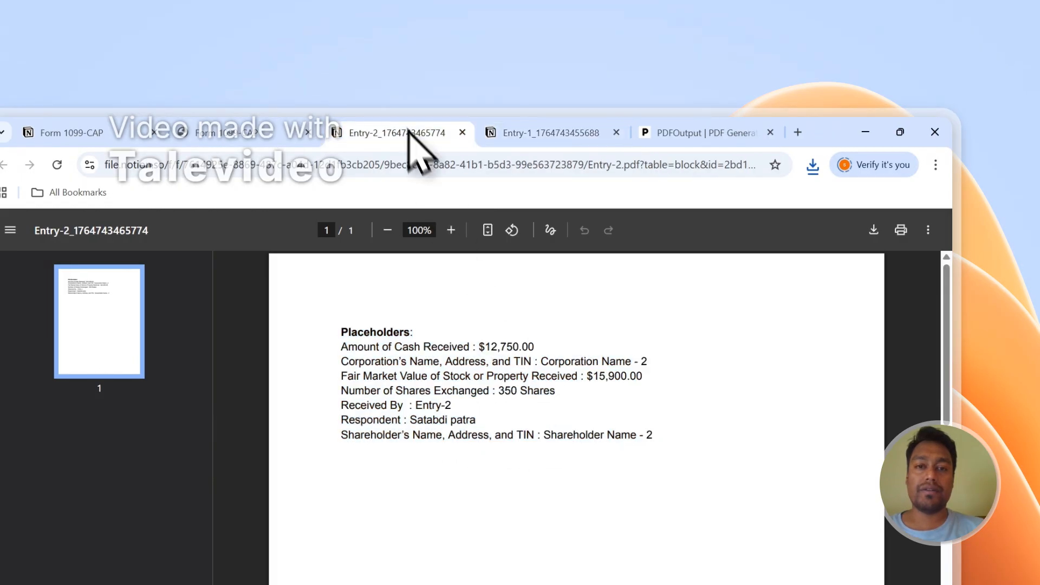
{"action": "left_click_drag", "start_coordinate": [655, 440], "coordinate": [341, 347]}
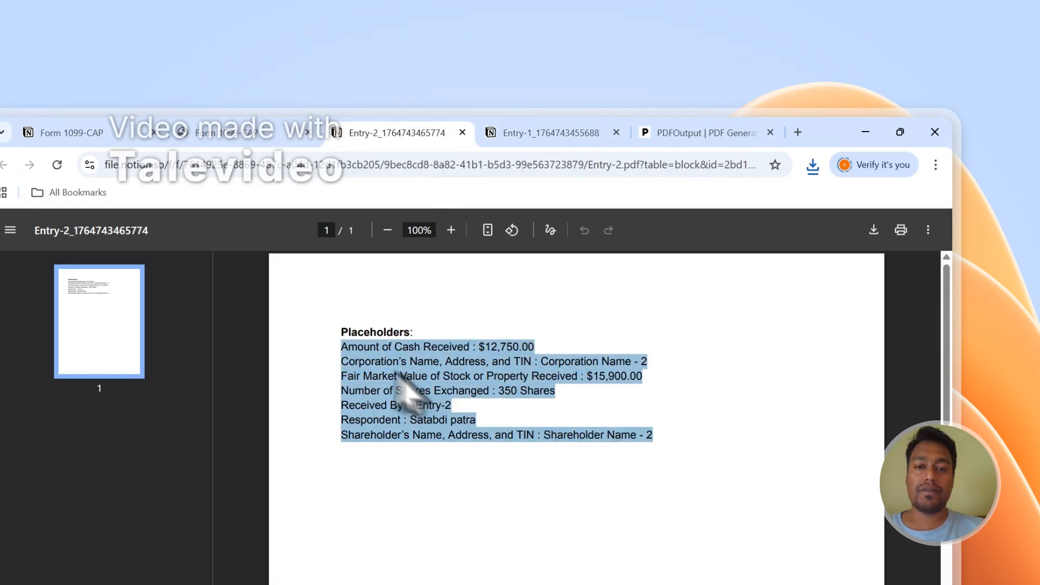
{"action": "left_click", "coordinate": [362, 358]}
{"action": "left_click", "coordinate": [545, 133]}
{"action": "left_click", "coordinate": [420, 364]}
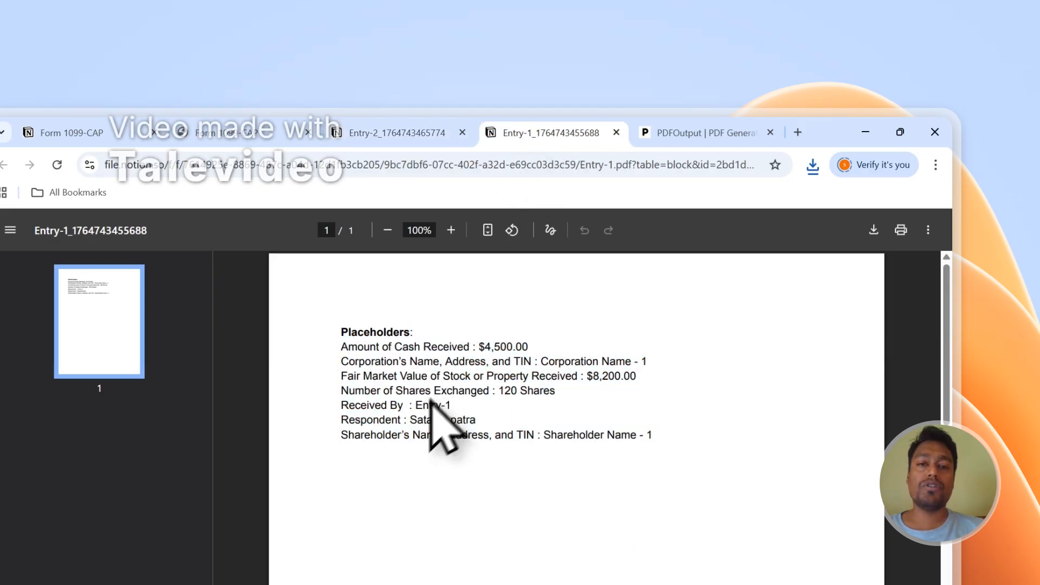
{"action": "left_click", "coordinate": [436, 138]}
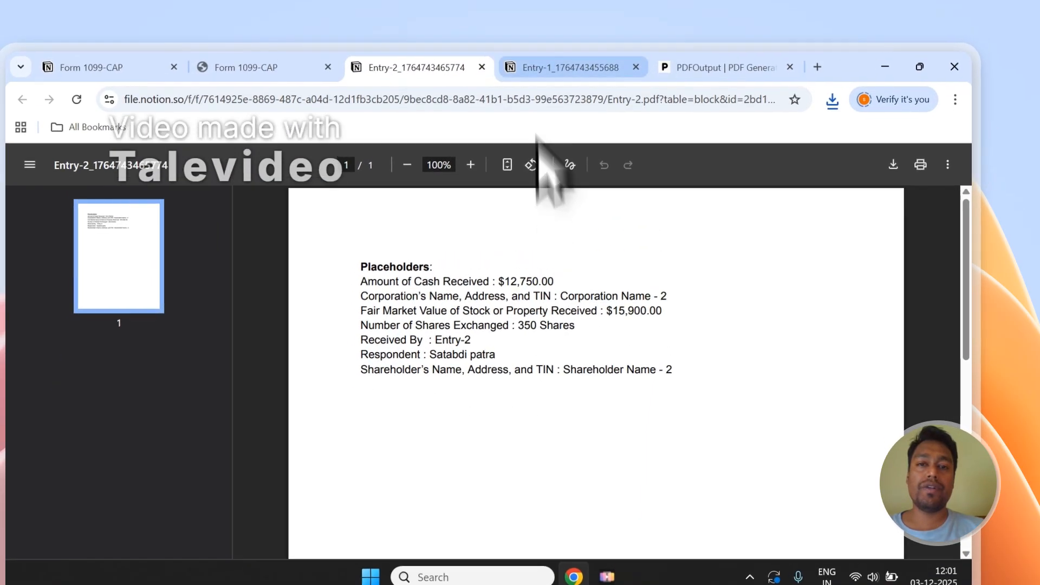
{"action": "left_click", "coordinate": [544, 132]}
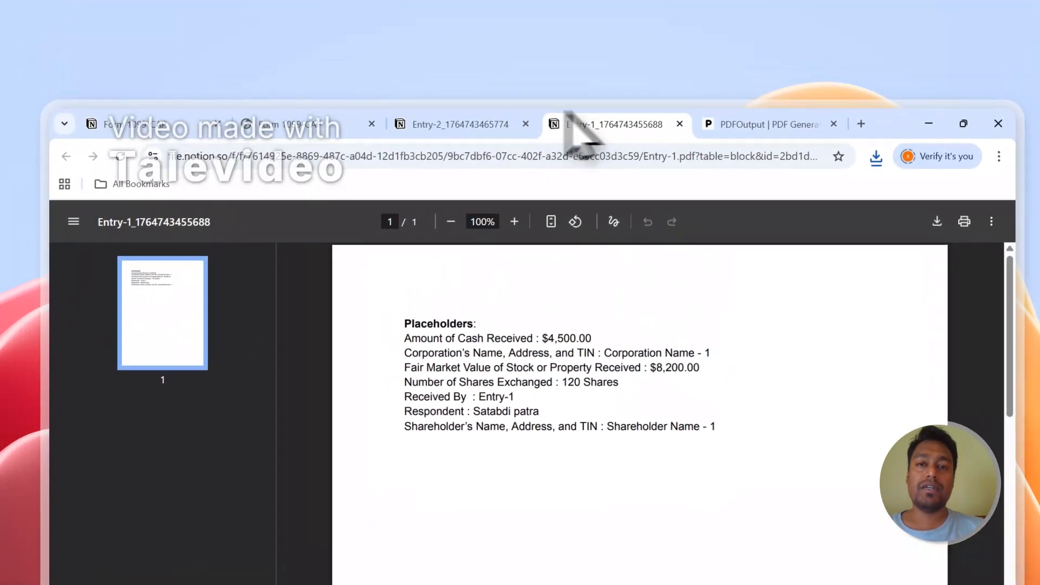
{"action": "left_click", "coordinate": [536, 50]}
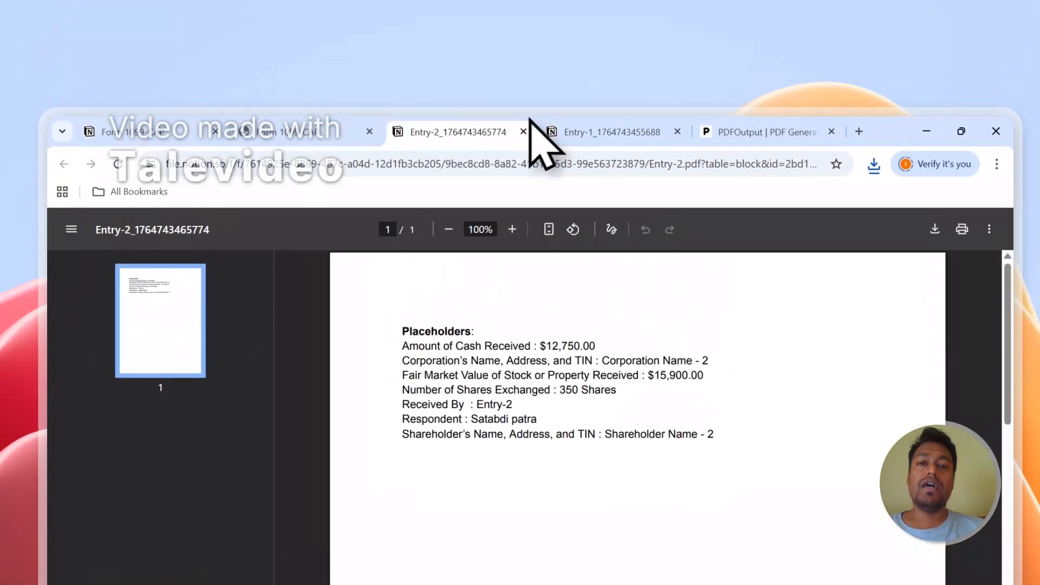
{"action": "left_click", "coordinate": [547, 49]}
{"action": "left_click", "coordinate": [524, 133]}
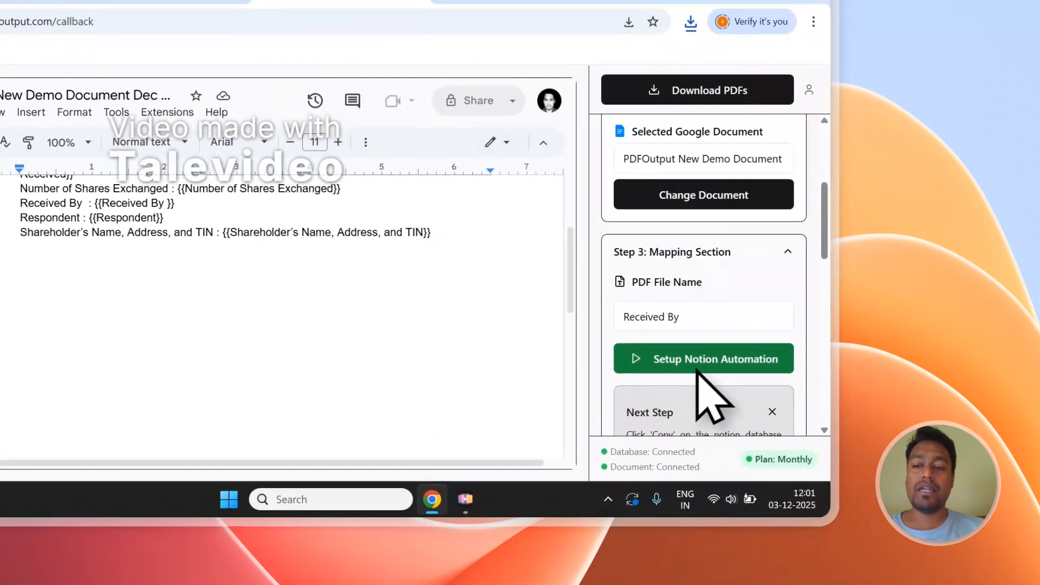
Step: Set up Notion automation for the Form 1099-CAP database in PDFOutput and review the mapping section
{"action": "left_click", "coordinate": [697, 368]}
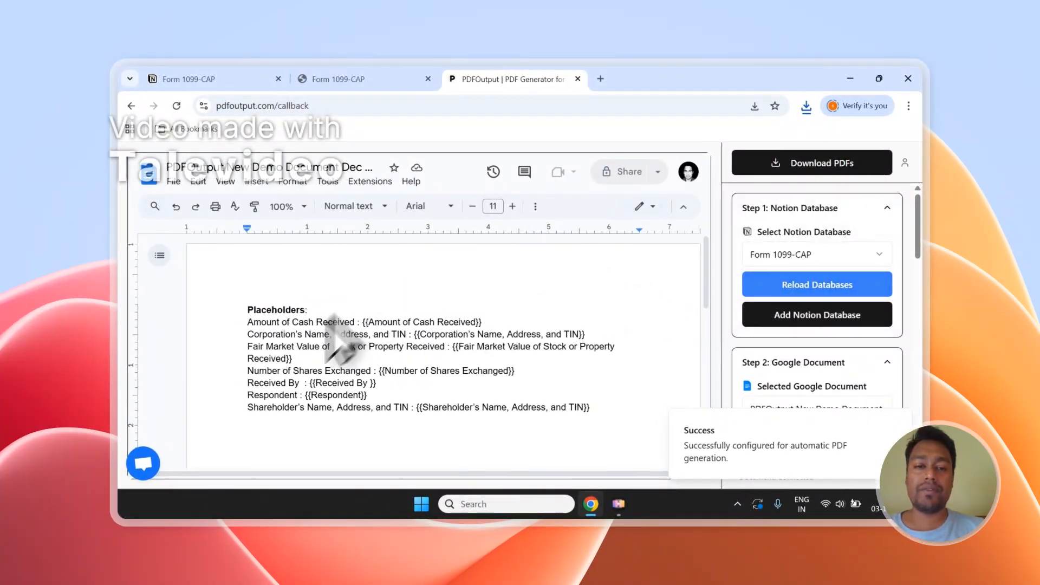
{"action": "scroll", "coordinate": [782, 266], "scroll_direction": "down", "scroll_amount": 2}
{"action": "scroll", "coordinate": [802, 287], "scroll_direction": "down", "scroll_amount": 2}
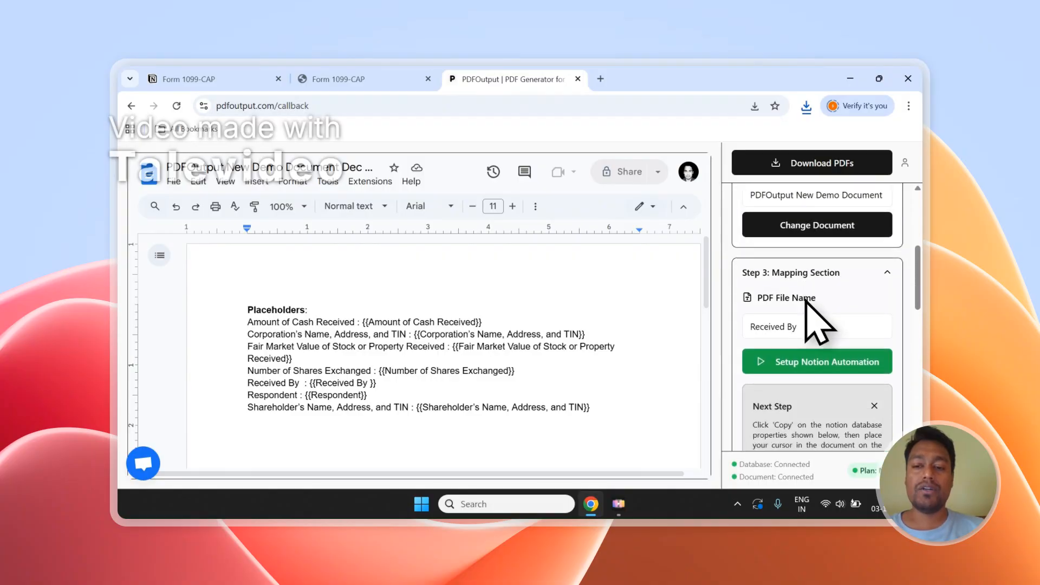
Step: Add a new row to the Form 1099-CAP responses in Notion and set its GeneratePDF property to Ready to Generate
{"action": "left_click", "coordinate": [228, 79]}
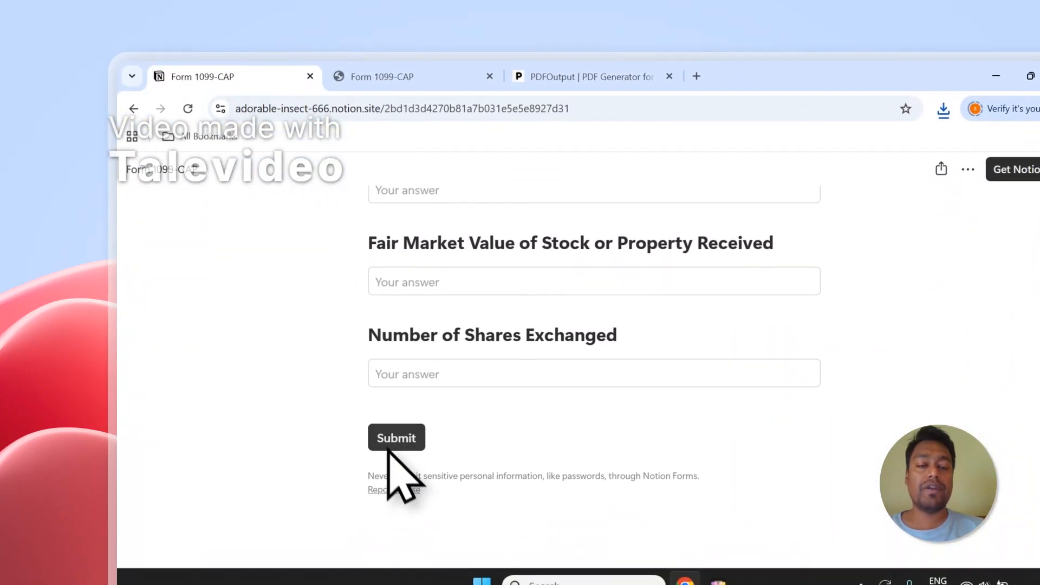
{"action": "left_click", "coordinate": [382, 99]}
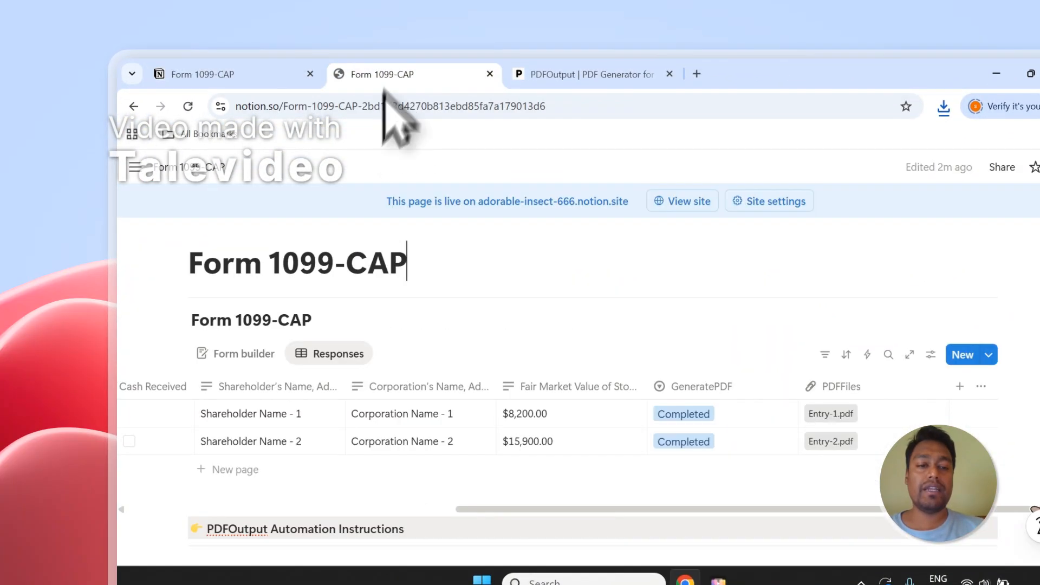
{"action": "left_click", "coordinate": [269, 473]}
{"action": "left_click", "coordinate": [759, 469]}
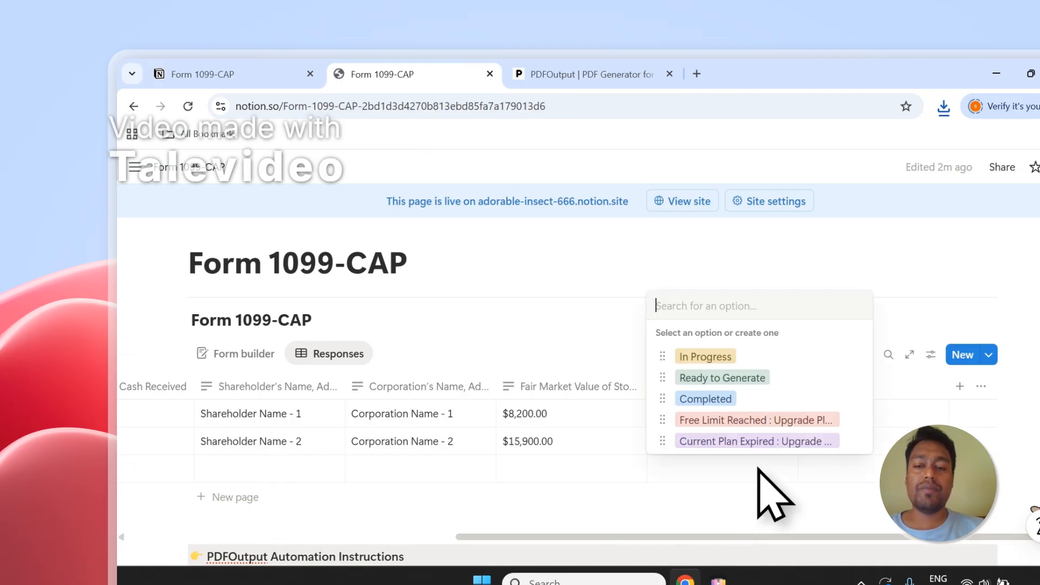
{"action": "left_click", "coordinate": [745, 377]}
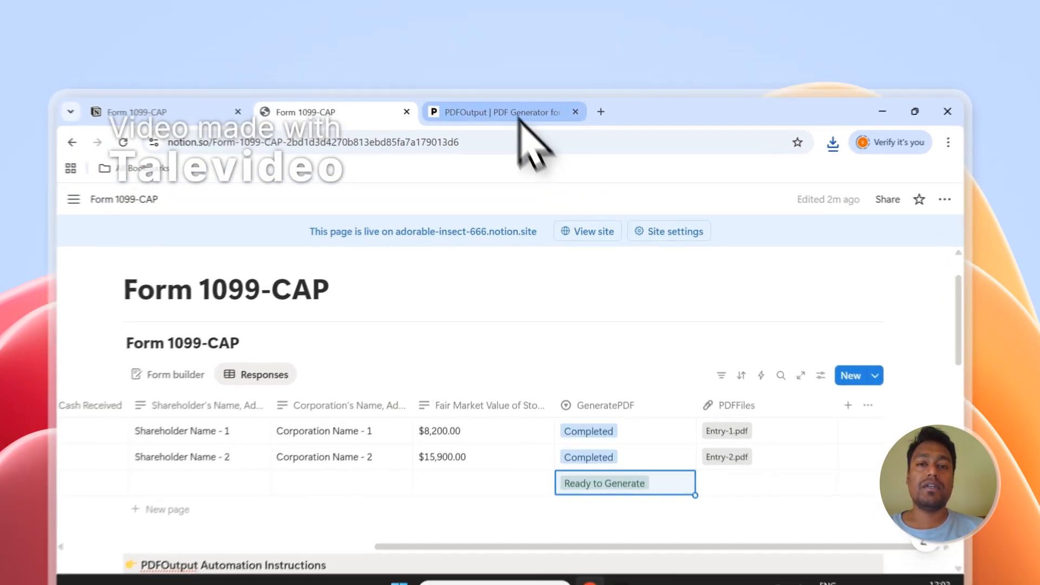
Step: View the support chat in PDFOutput, close it, and sign out of the account
{"action": "left_click", "coordinate": [536, 80]}
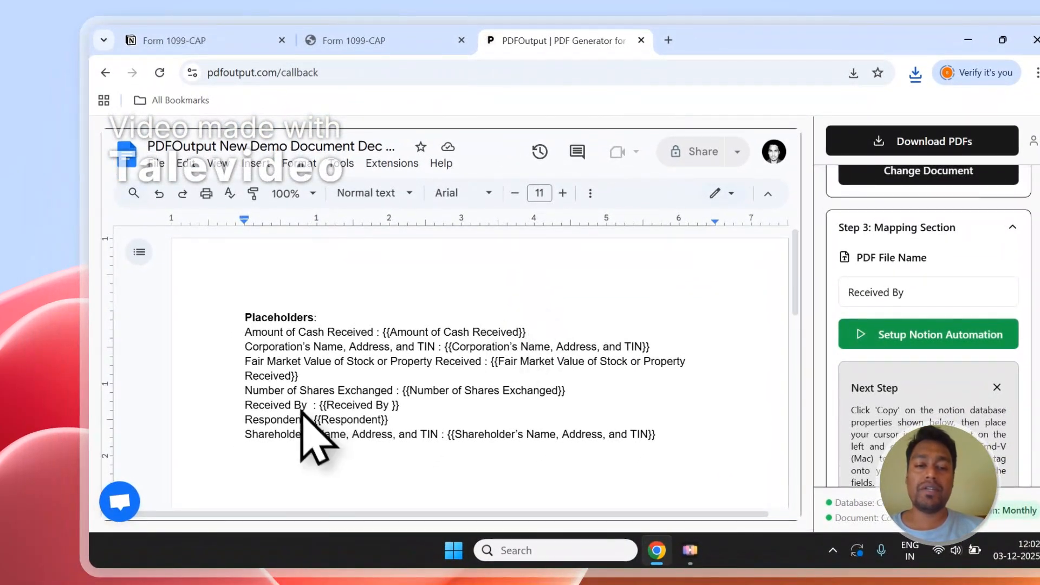
{"action": "left_click", "coordinate": [129, 512]}
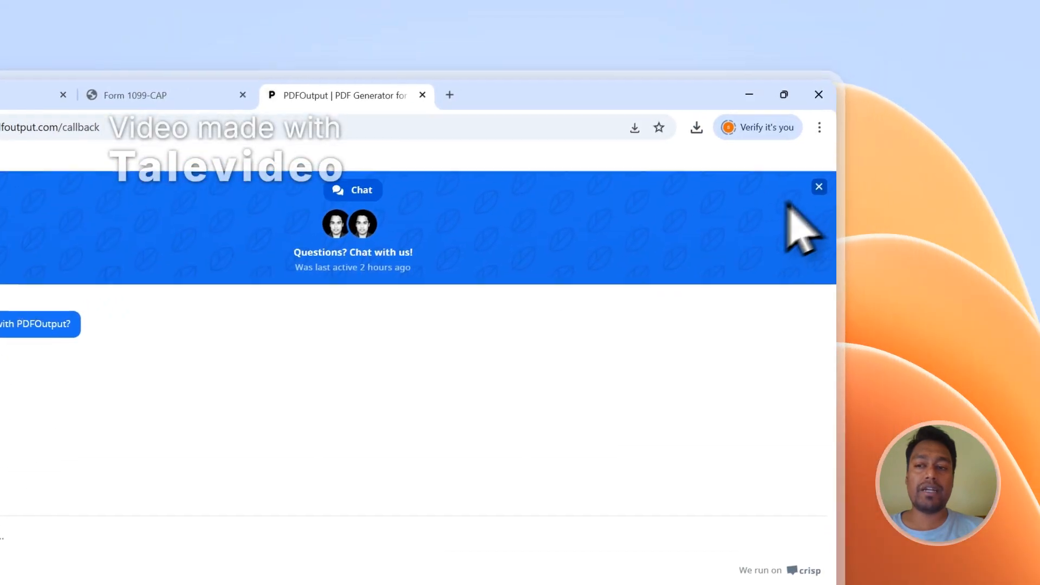
{"action": "left_click", "coordinate": [1036, 132]}
{"action": "left_click", "coordinate": [811, 213]}
{"action": "left_click", "coordinate": [758, 337]}
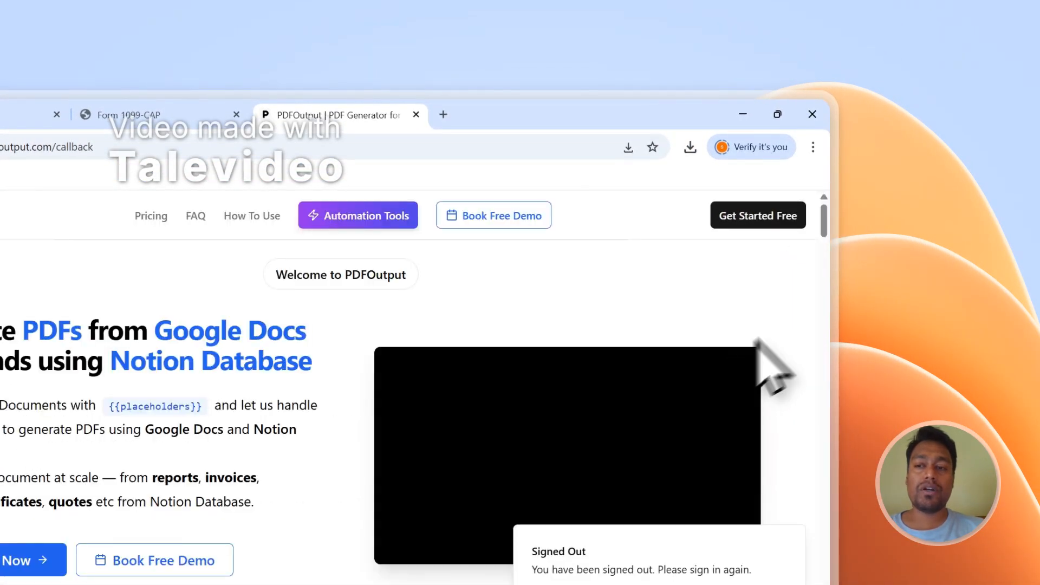
Step: View the message form on the PDFOutput Contact page and return to the Form 1099-CAP database in Notion
{"action": "left_click_drag", "start_coordinate": [819, 226], "coordinate": [840, 565]}
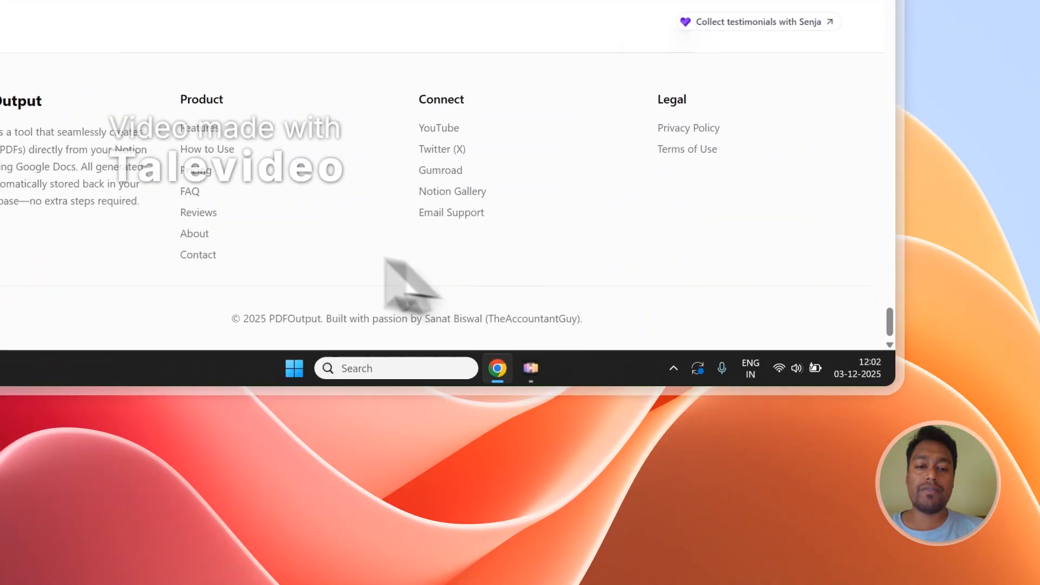
{"action": "left_click", "coordinate": [265, 243]}
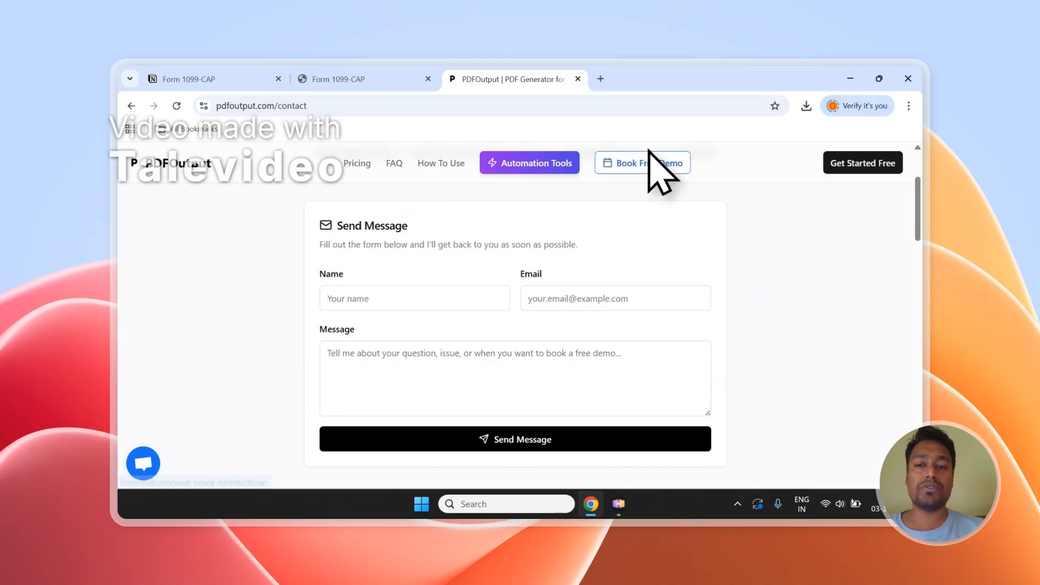
{"action": "left_click", "coordinate": [374, 79]}
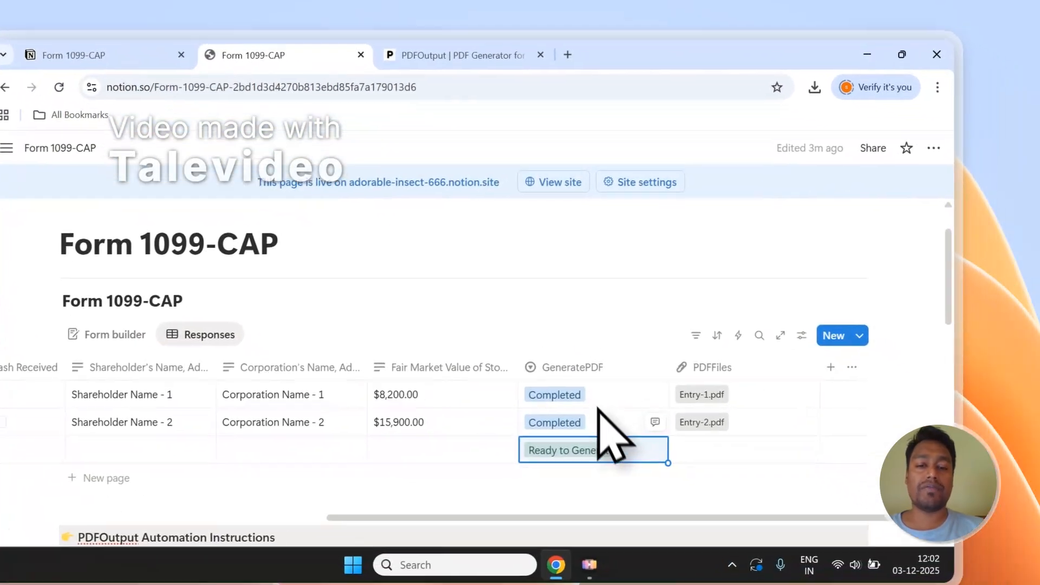